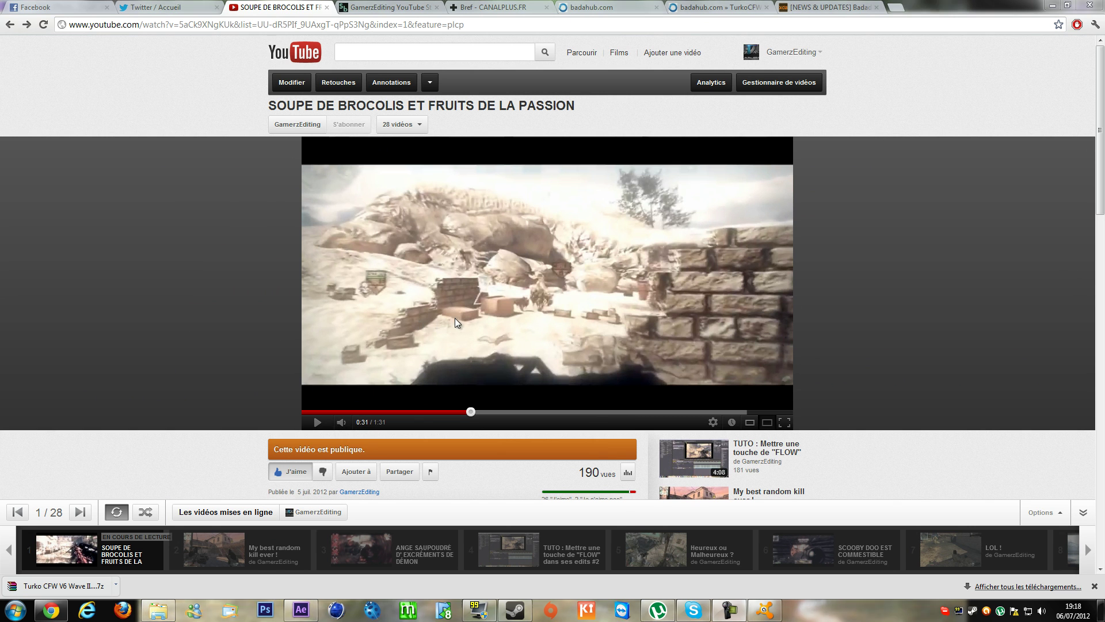
Step: Play and pause the edited YouTube video around 0:35–0:37 to examine the transition between the two gameplay clips
left_click(351, 323)
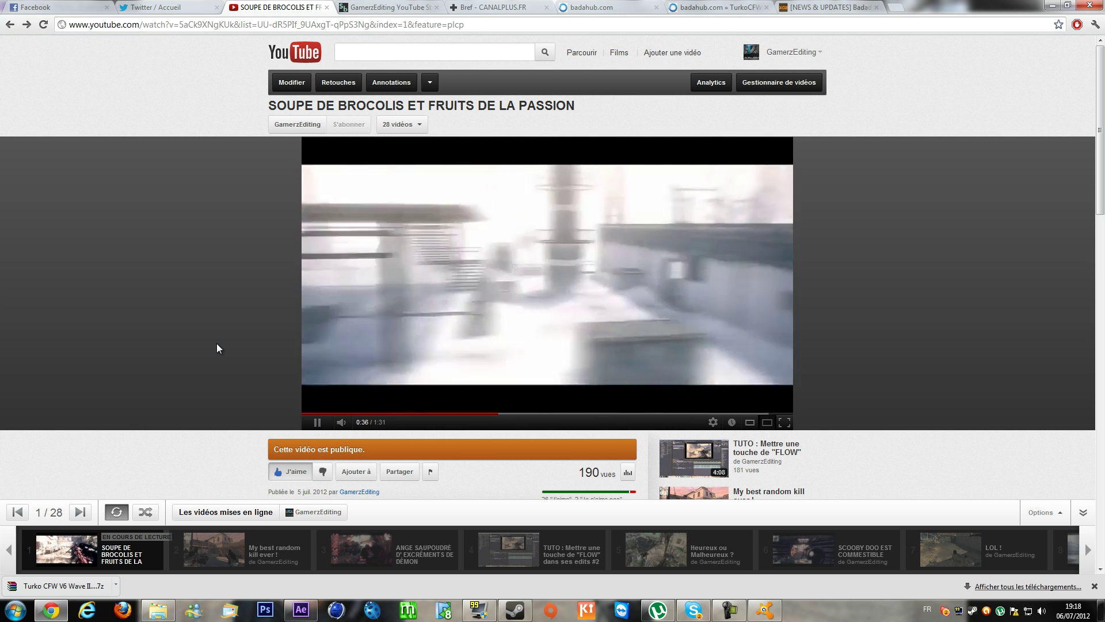
left_click(414, 346)
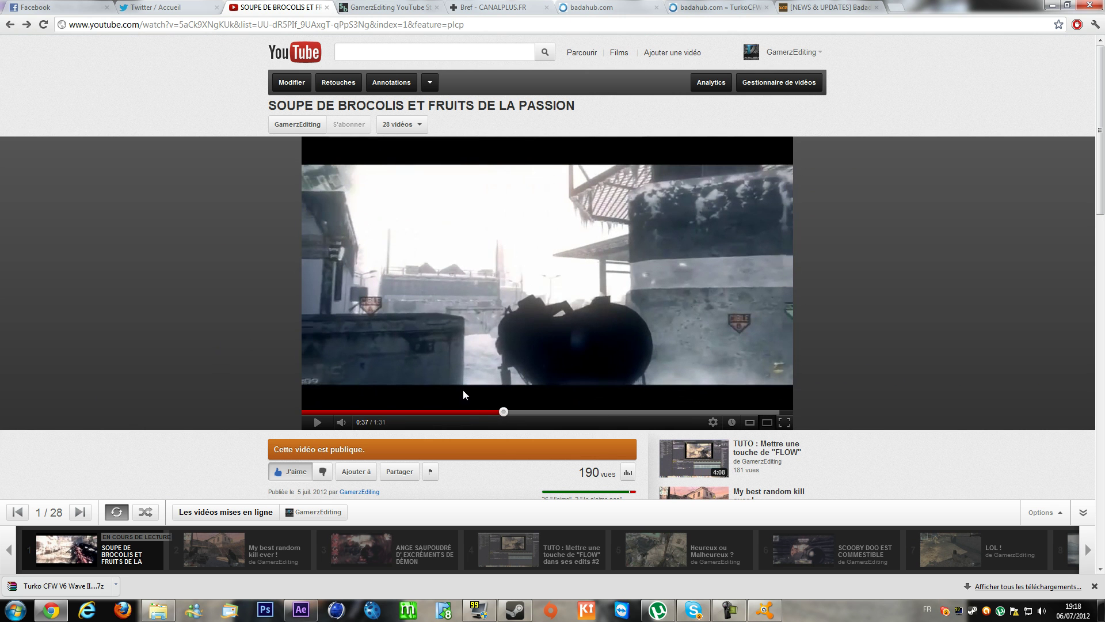
left_click(492, 411)
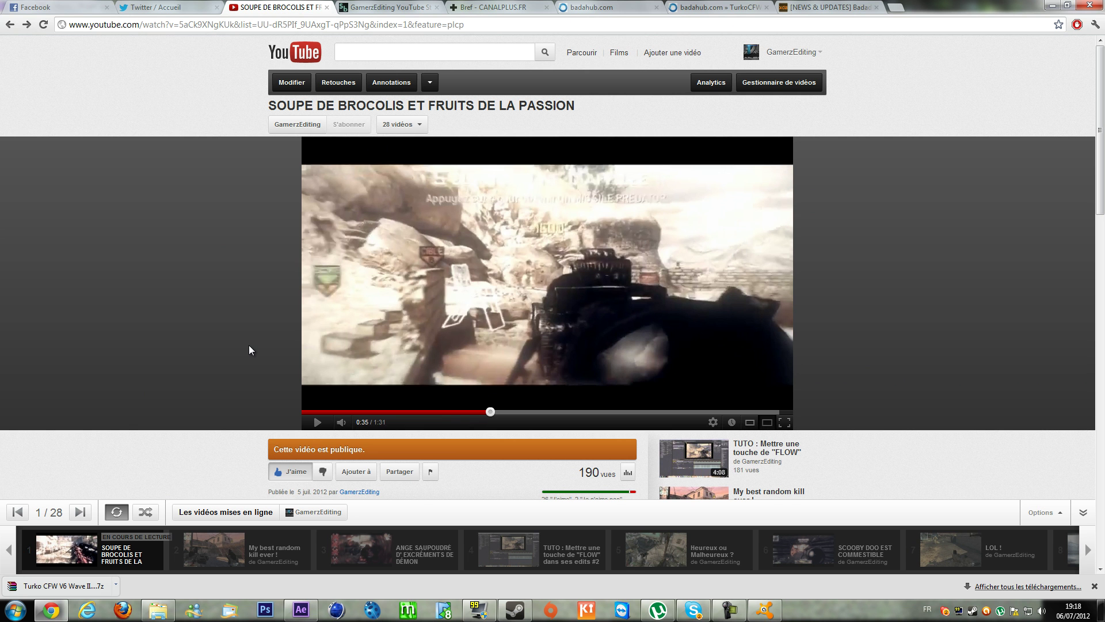
left_click(339, 341)
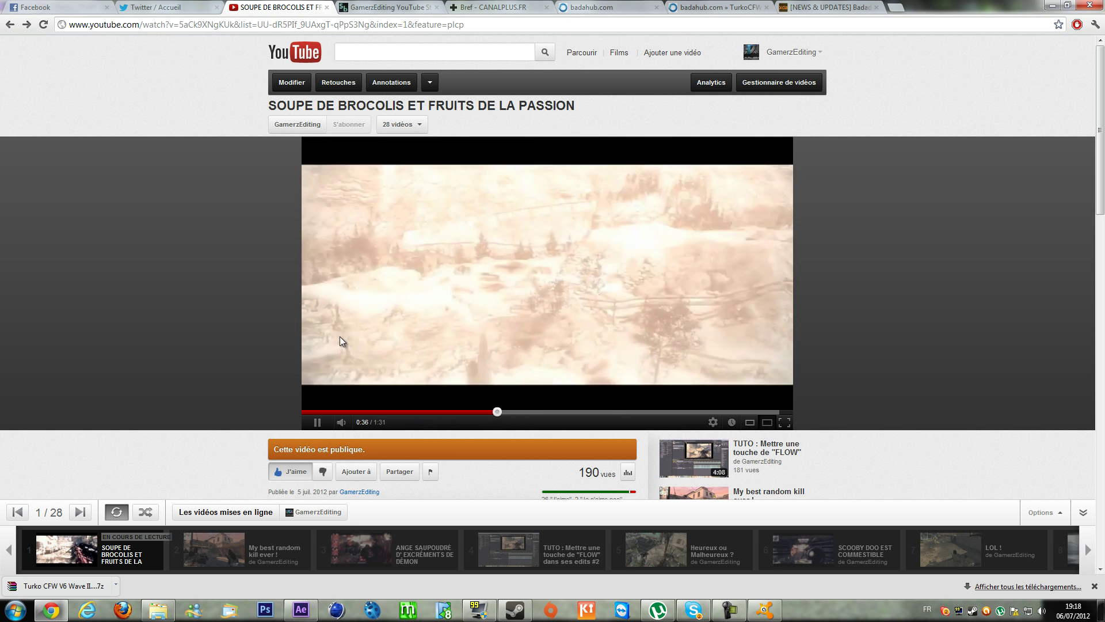
left_click(339, 337)
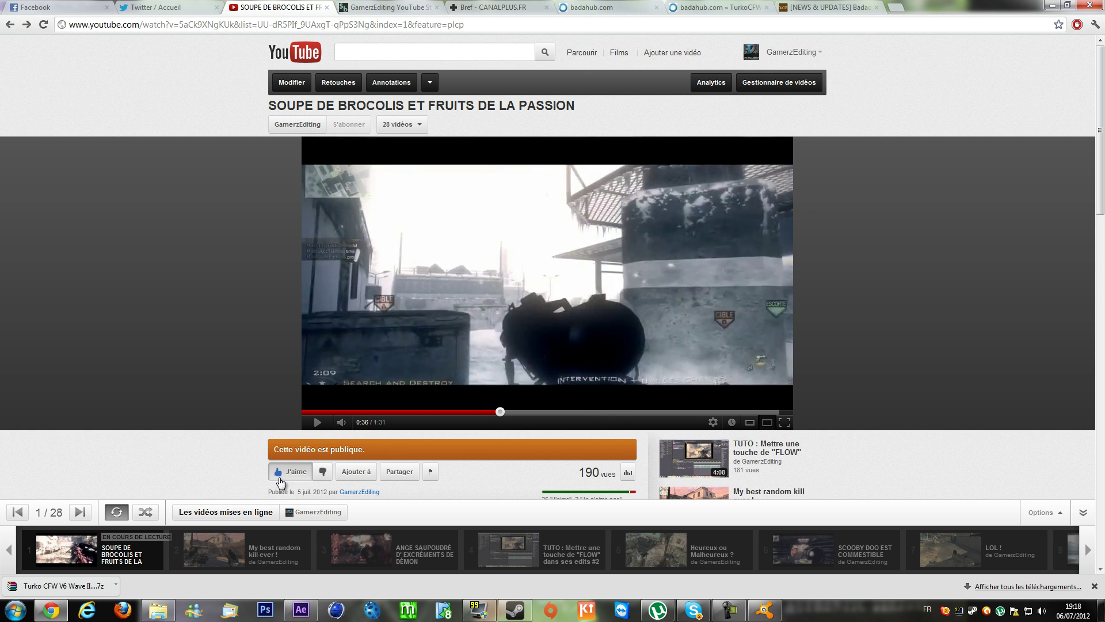
Step: Switch to After Effects and move the current time to the gameplay clip's last scale keyframe at 0;00;03;28
left_click(300, 609)
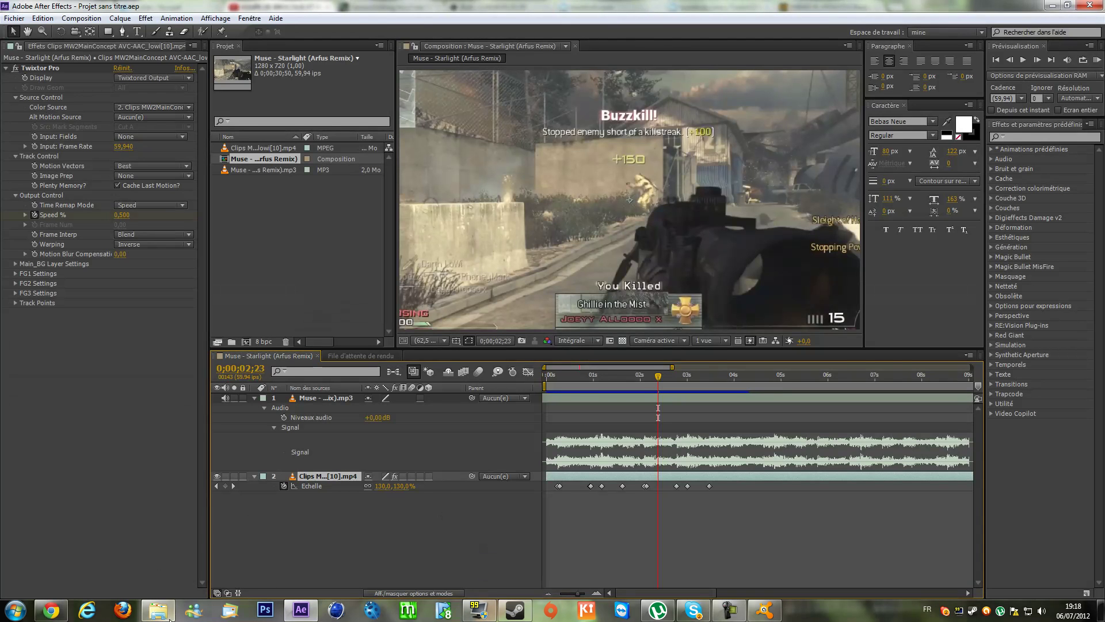
left_click_drag(579, 375, 718, 425)
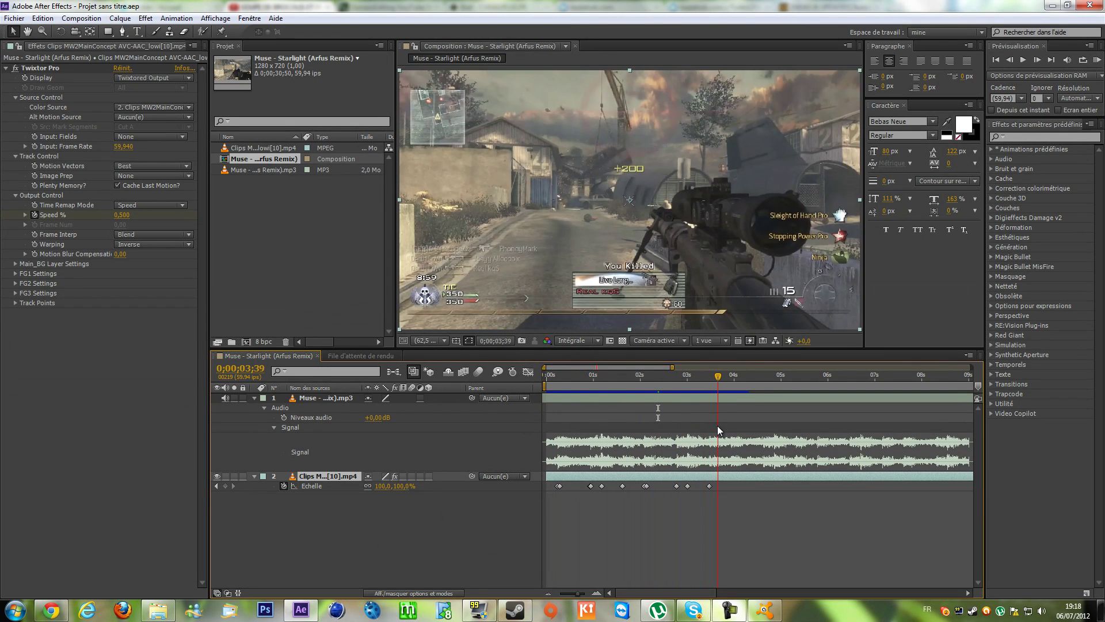
key("equal")
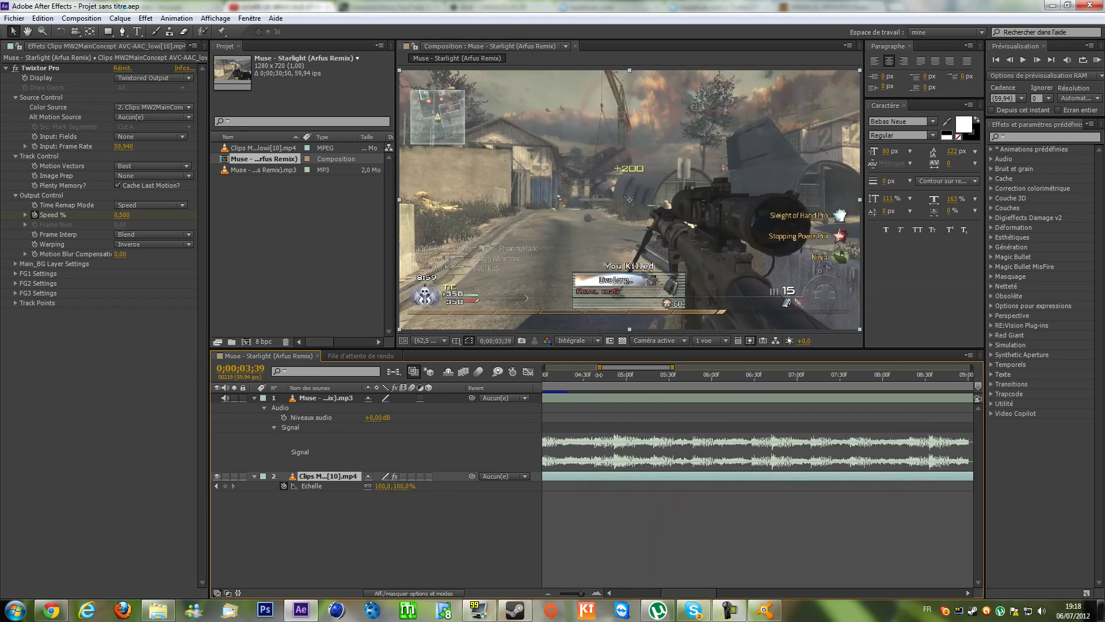
left_click_drag(671, 366, 660, 366)
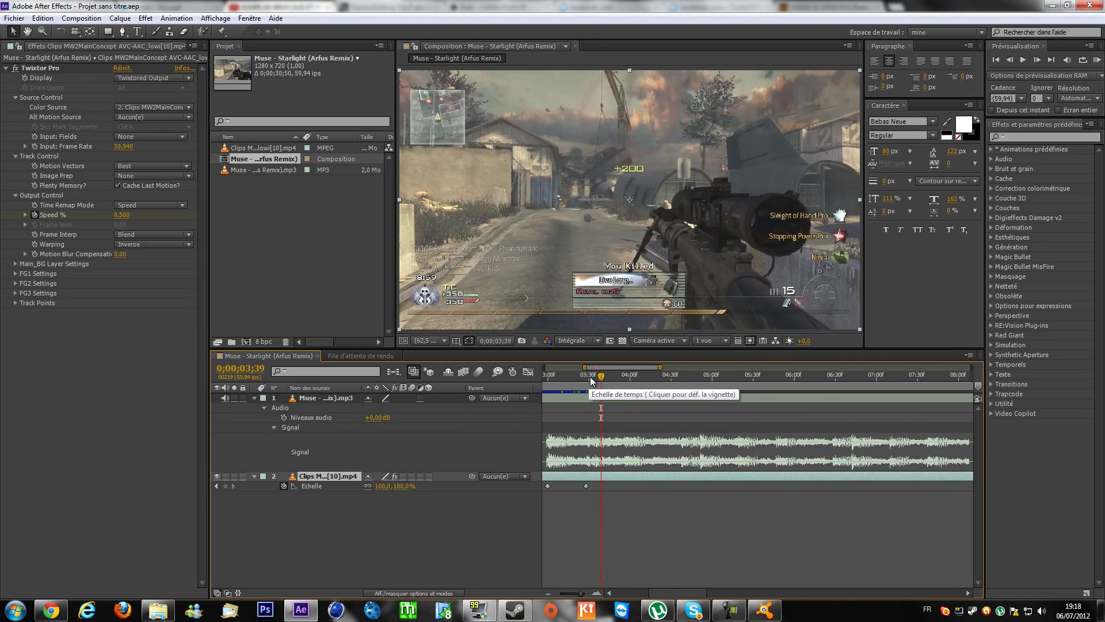
left_click(624, 379)
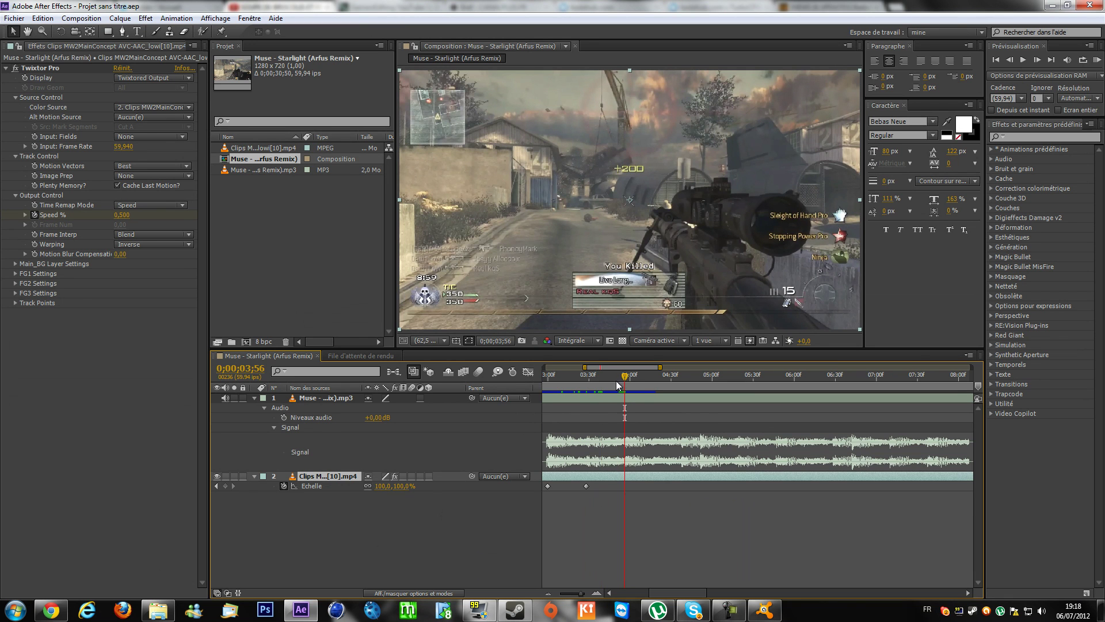
left_click(585, 376)
left_click_drag(660, 367, 631, 368)
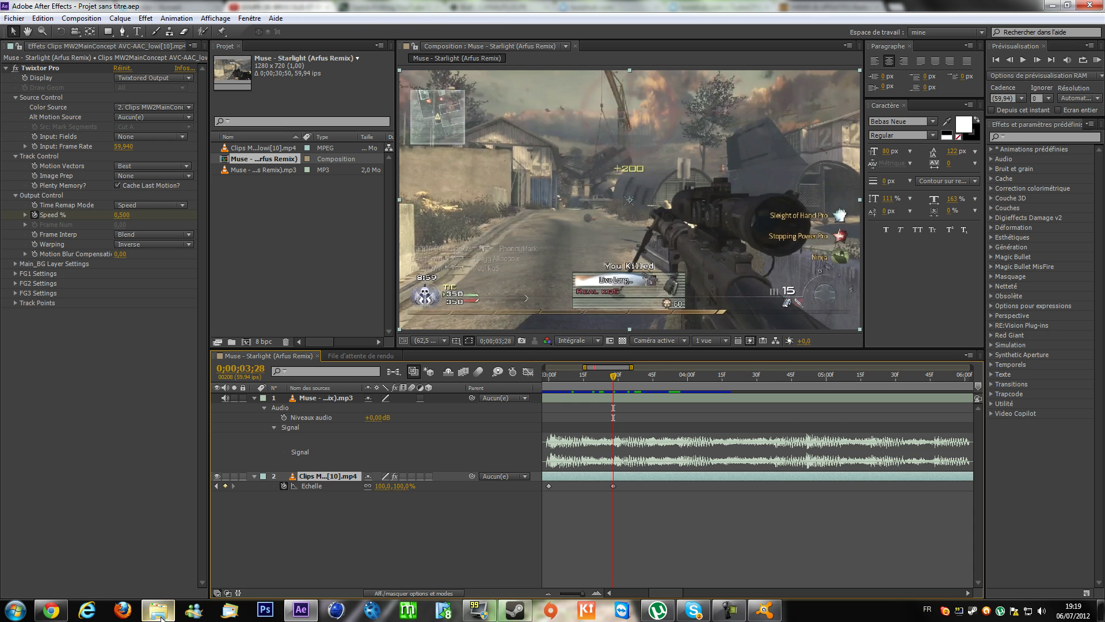
mouse_move(158, 609)
left_click(156, 547)
left_click(242, 372)
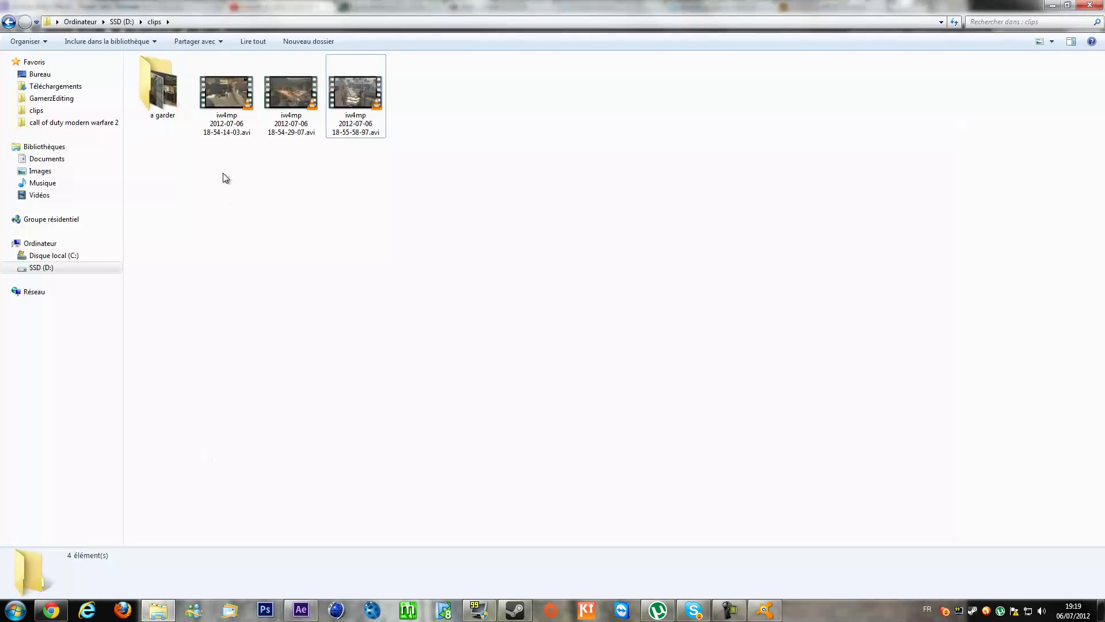
left_click(233, 120)
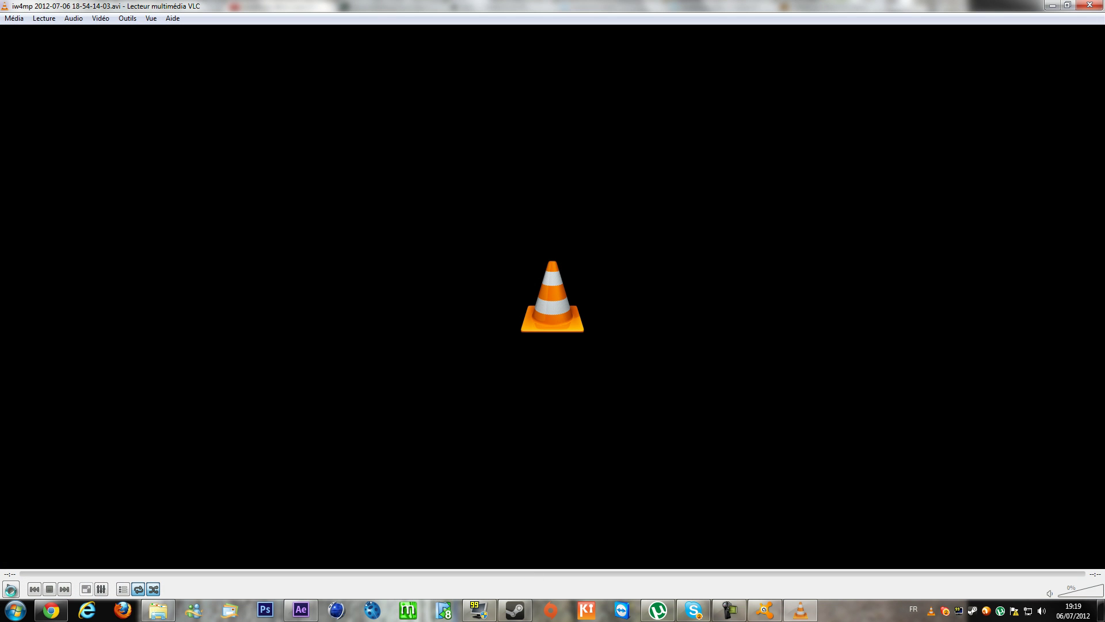
left_click(12, 589)
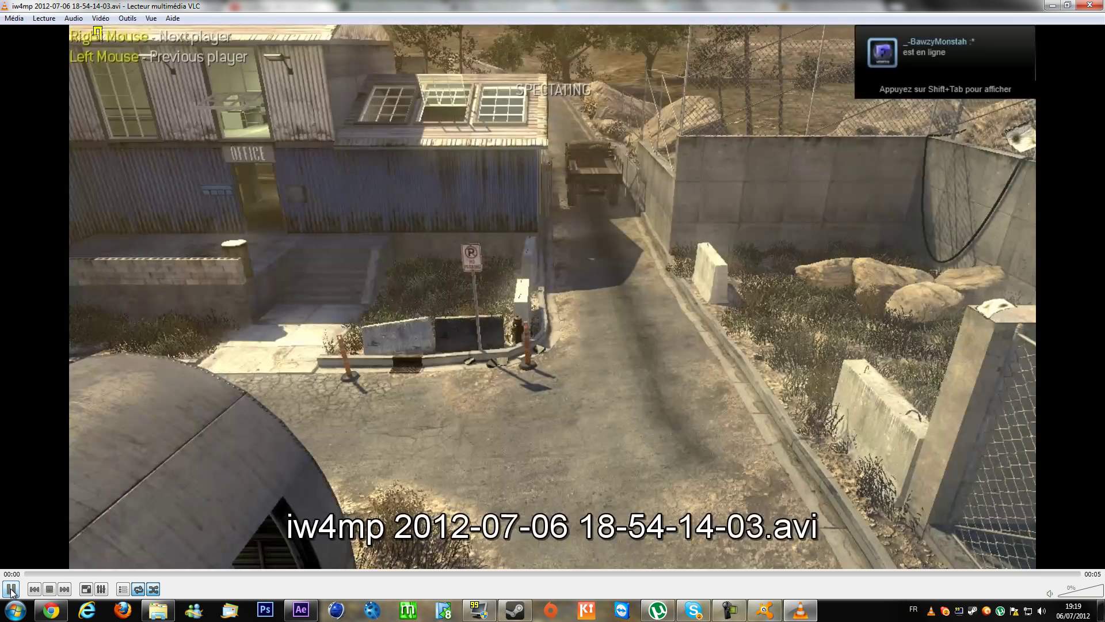
left_click(12, 589)
left_click(302, 612)
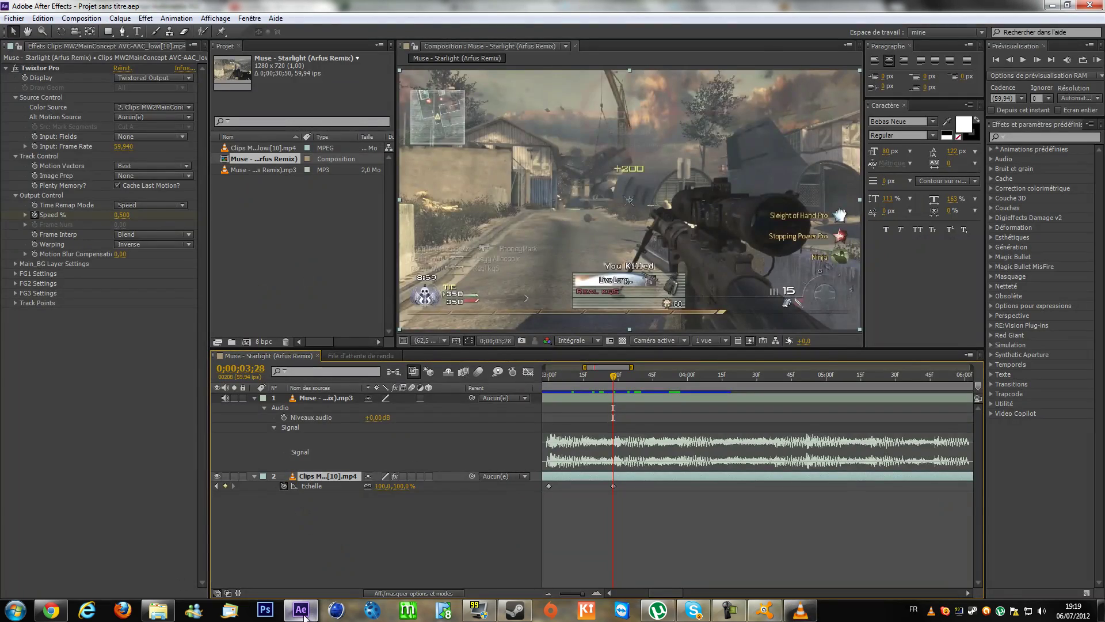
left_click(301, 612)
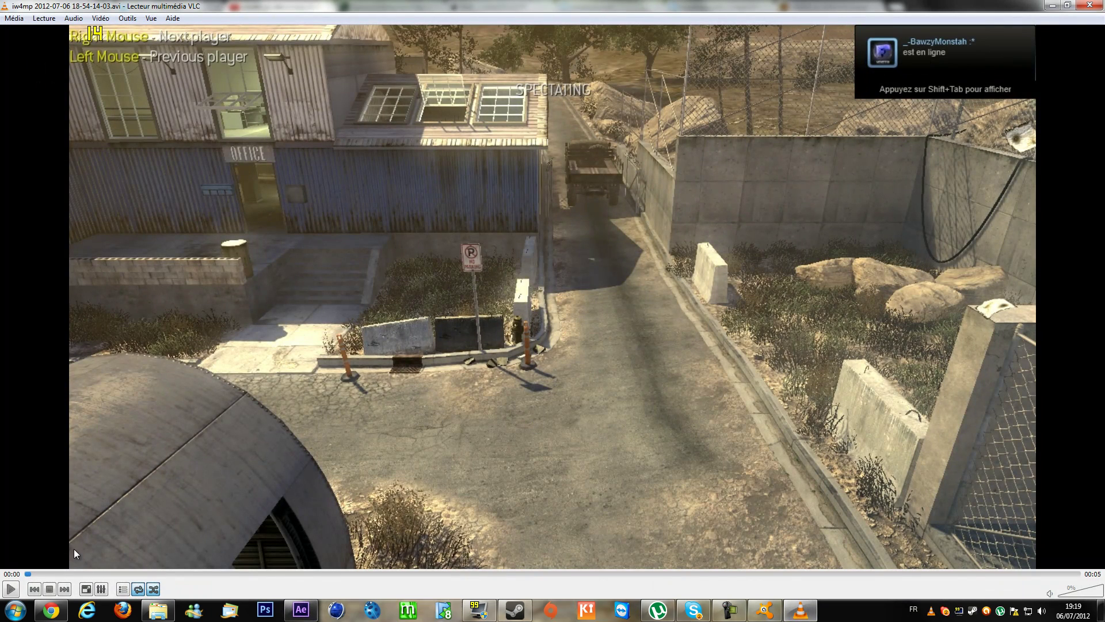
left_click(13, 589)
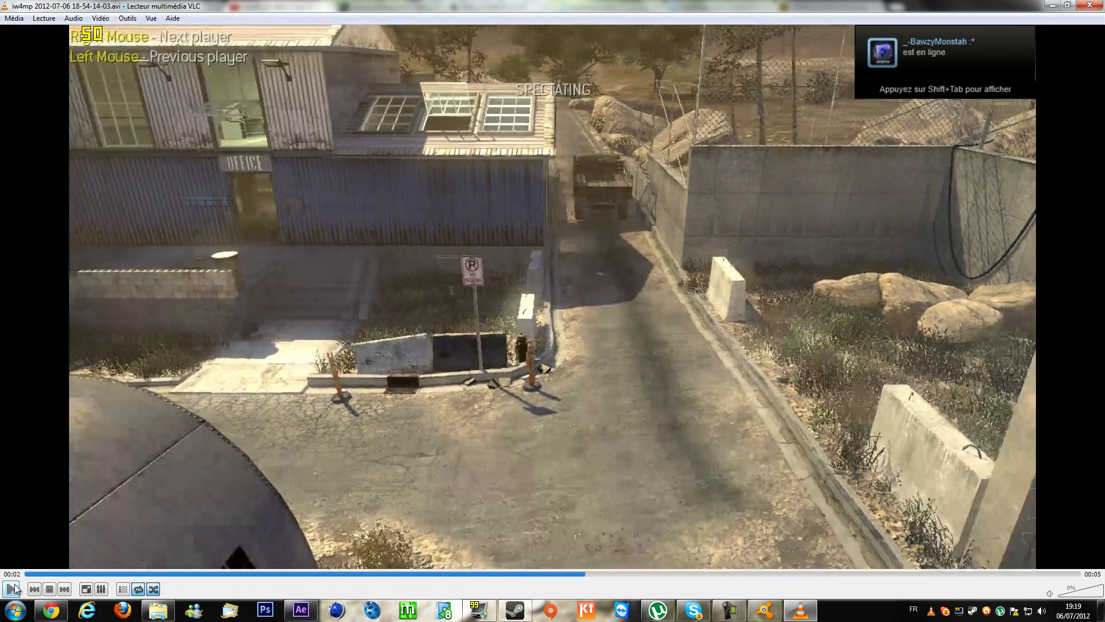
left_click(12, 589)
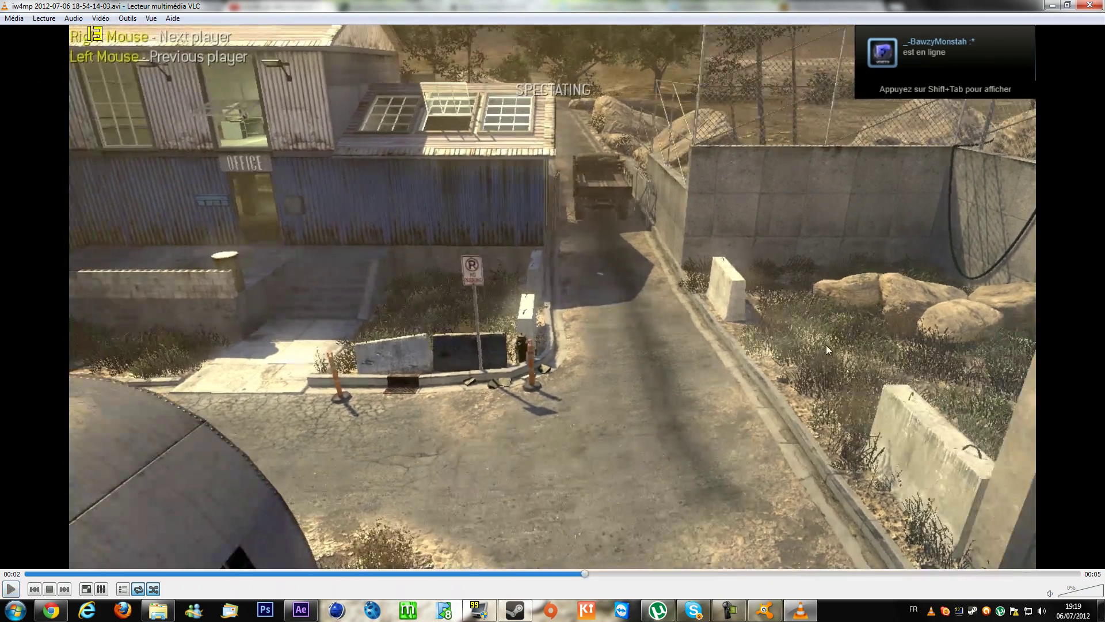
left_click(15, 592)
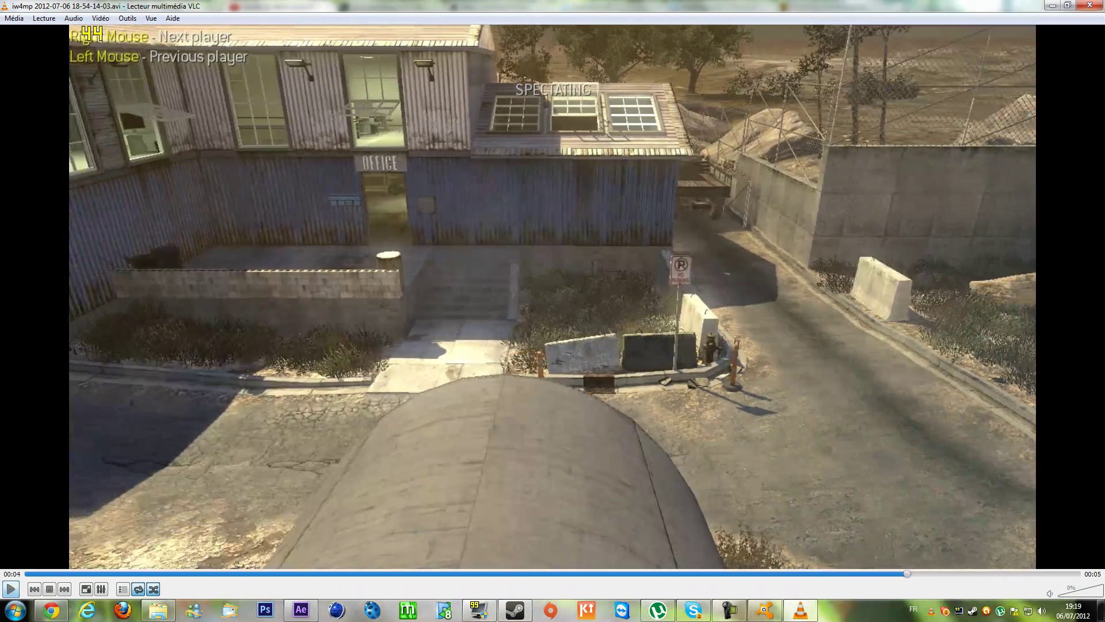
left_click(1090, 5)
double_click(287, 106)
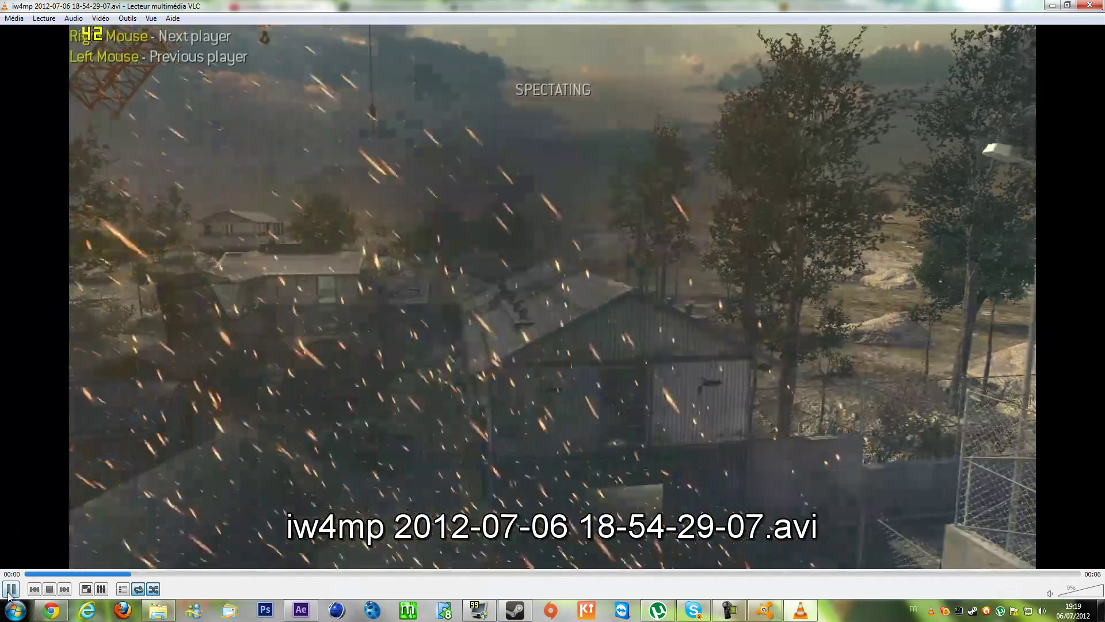
left_click(9, 592)
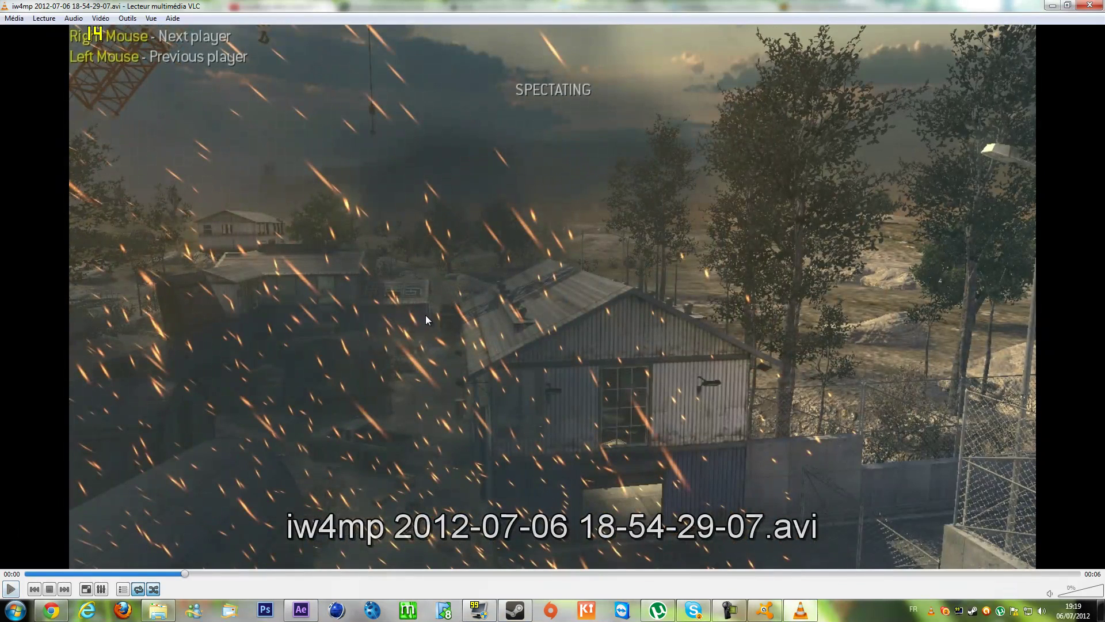
left_click(11, 589)
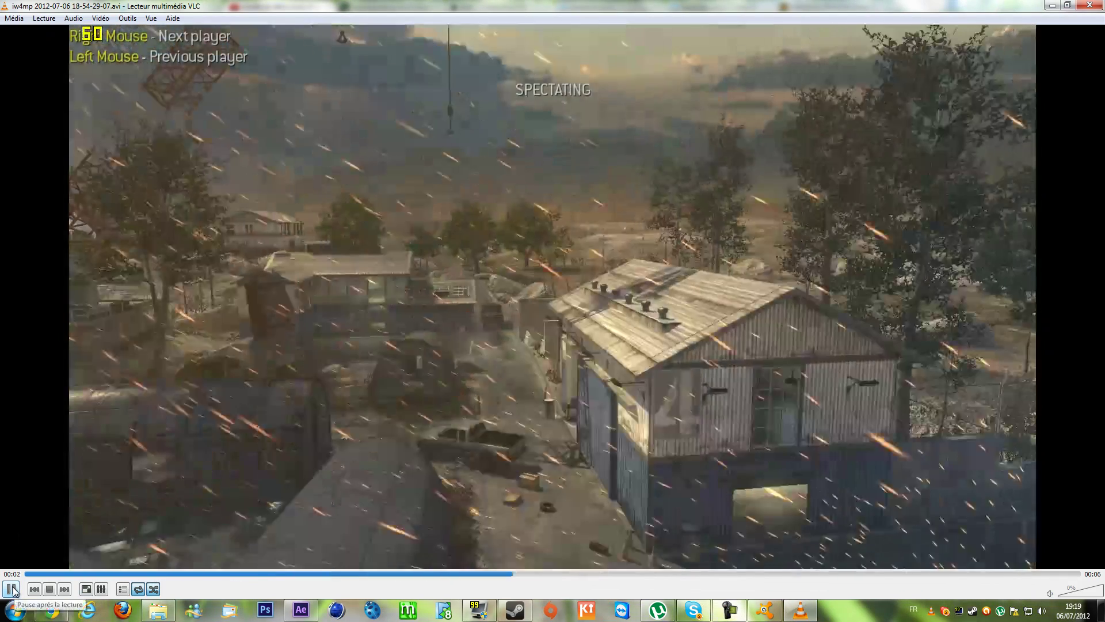
left_click(11, 589)
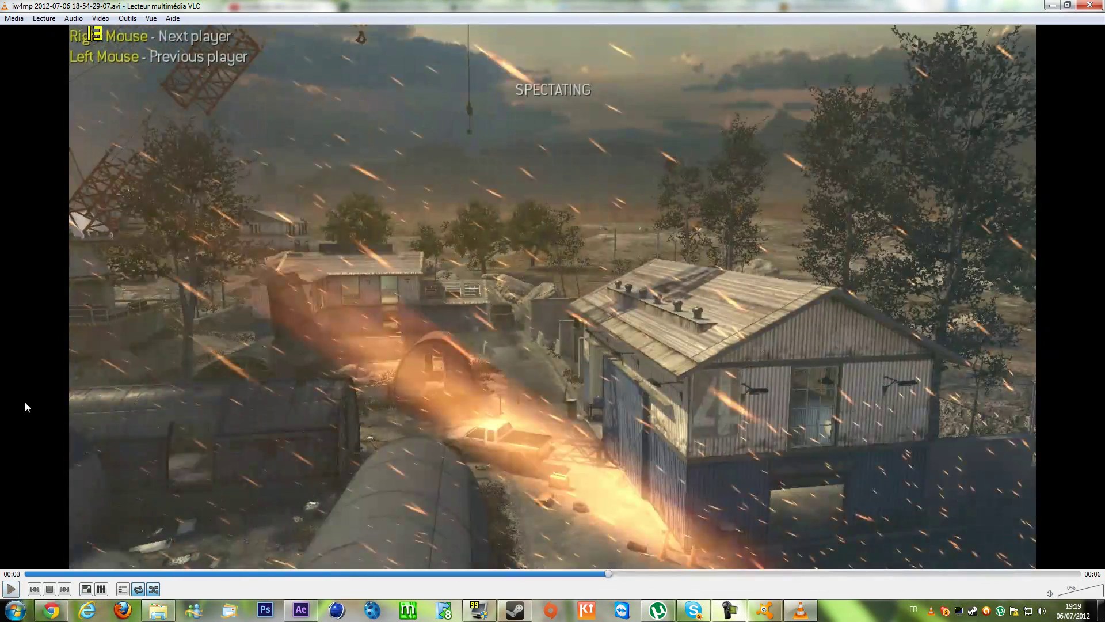
key("alt+F4")
left_click(225, 94)
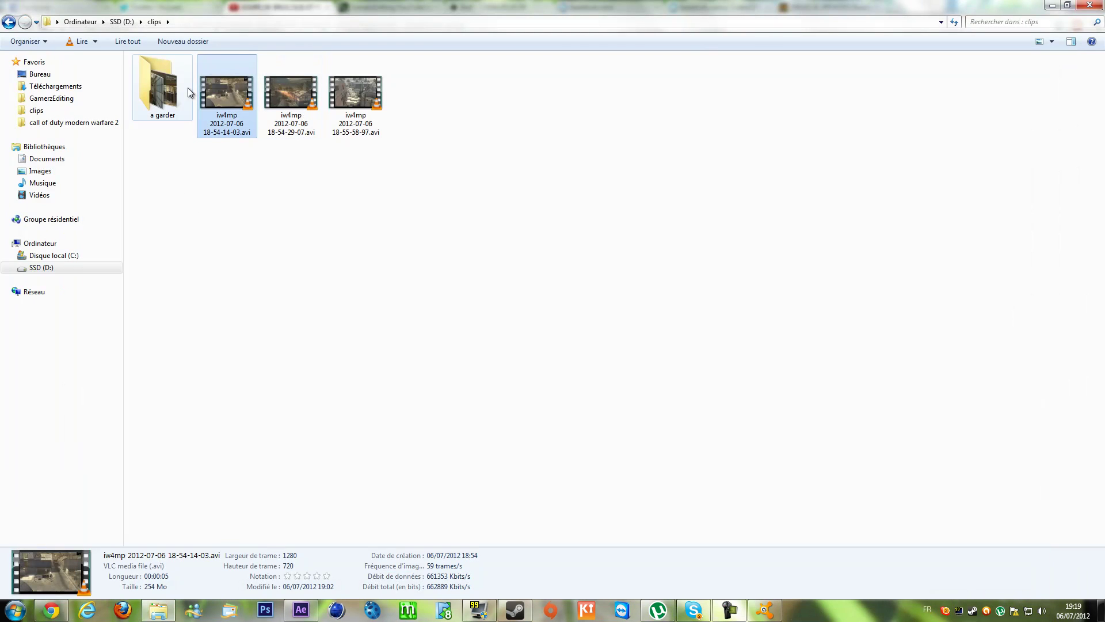
left_click(298, 123)
left_click(251, 115)
left_click(282, 118)
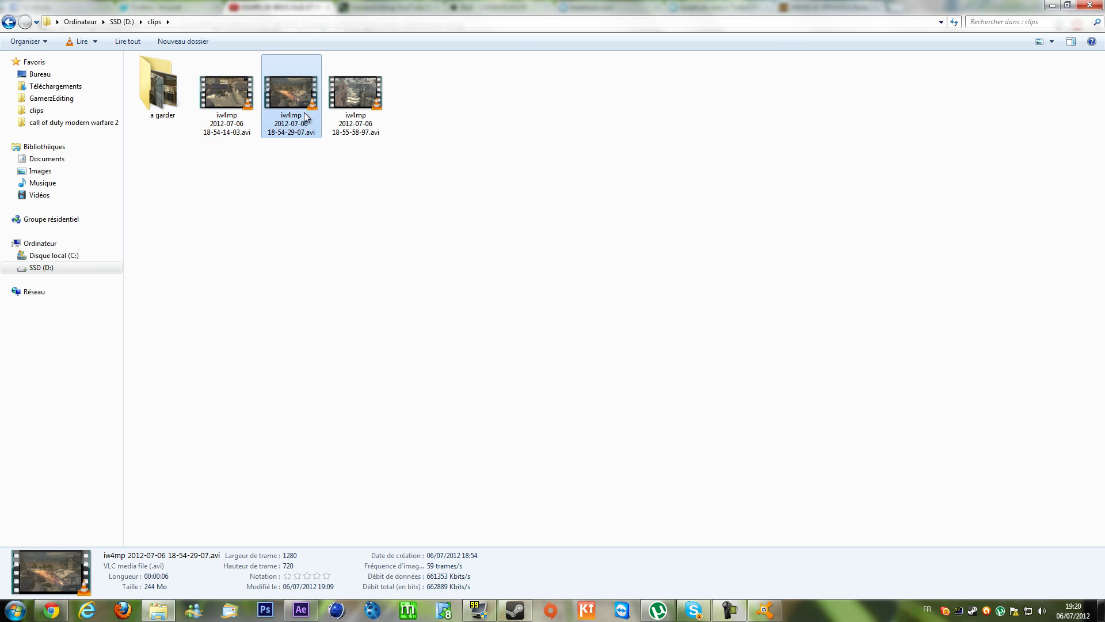
double_click(370, 121)
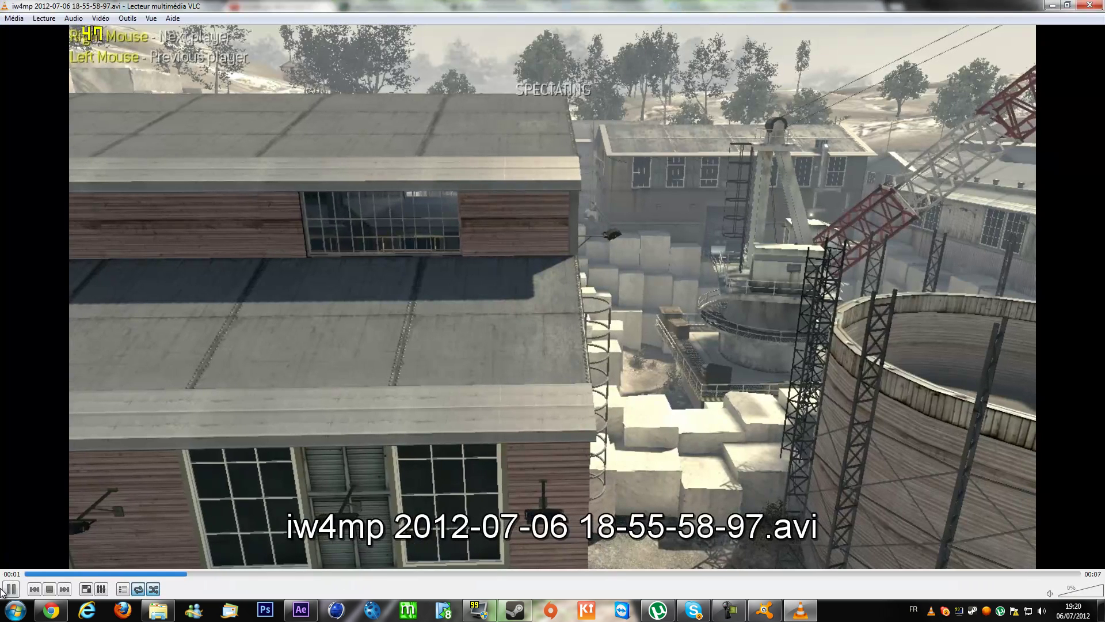
left_click(9, 588)
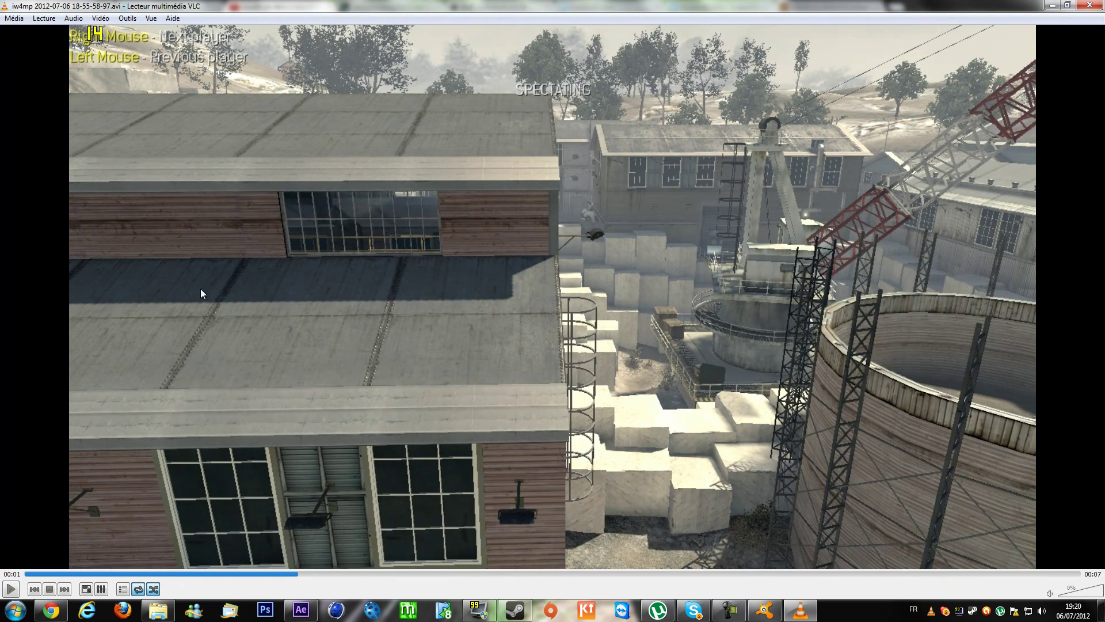
left_click(18, 593)
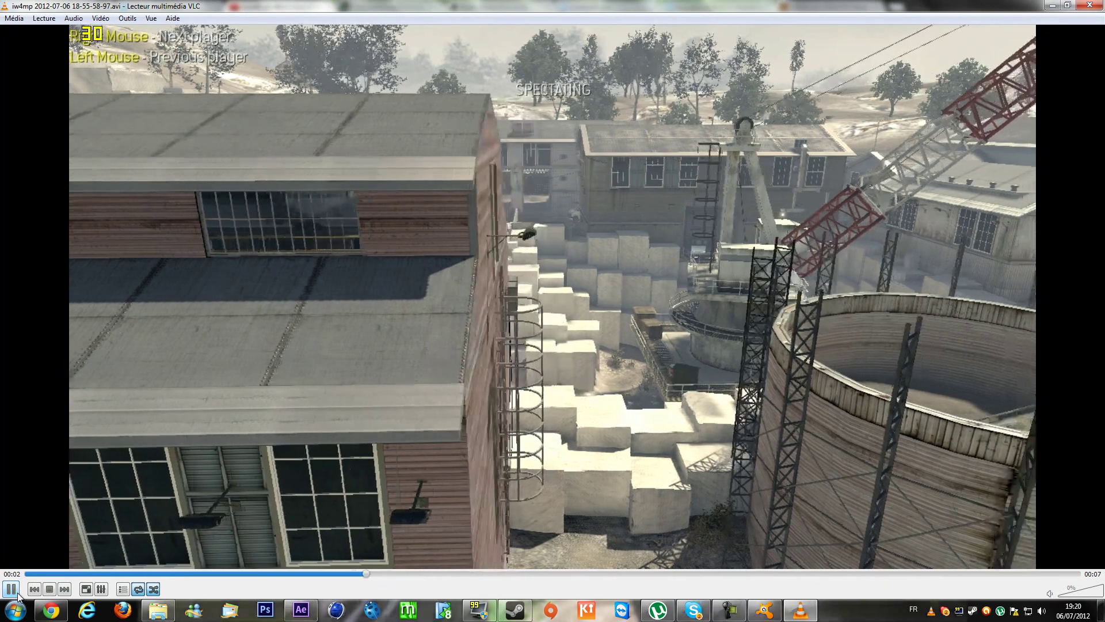
key("space")
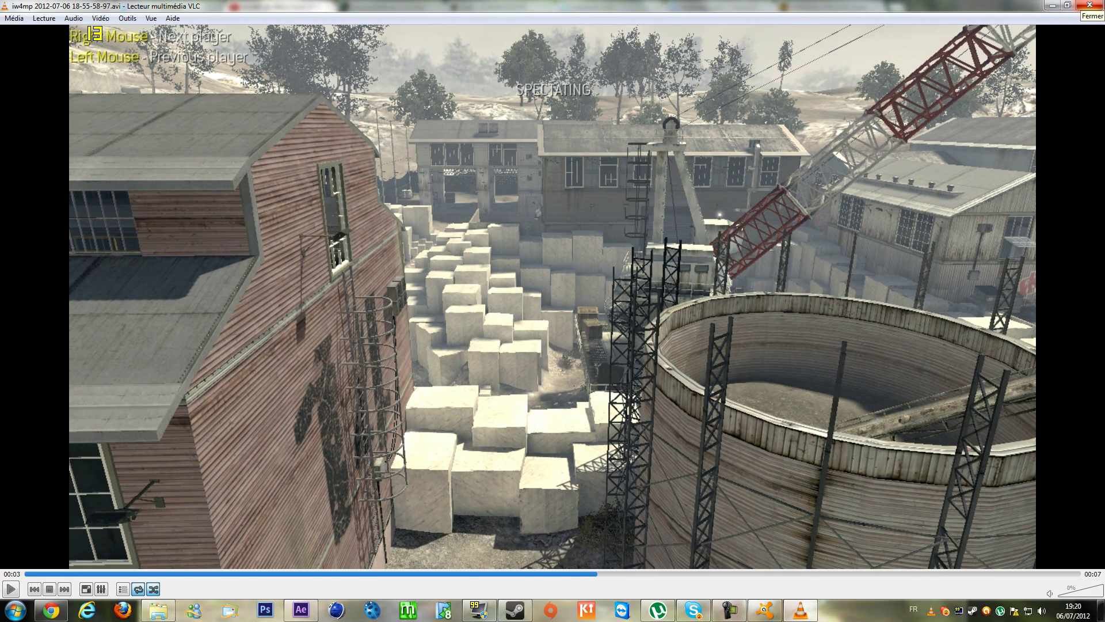
left_click(1090, 6)
left_click(368, 124)
left_click(284, 305)
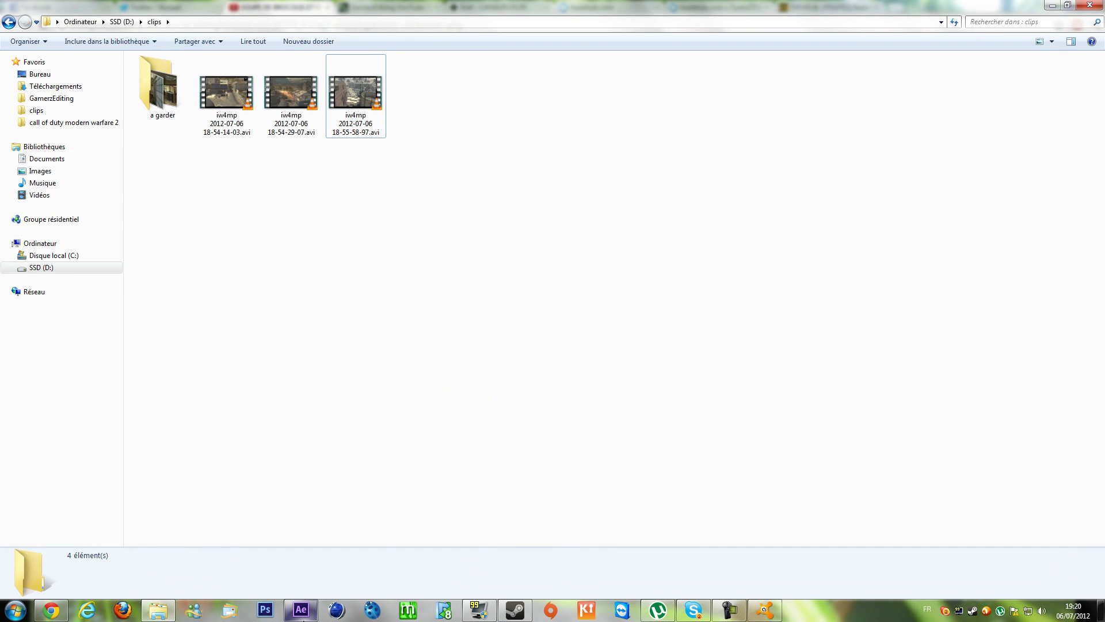
mouse_move(300, 611)
left_click(298, 476)
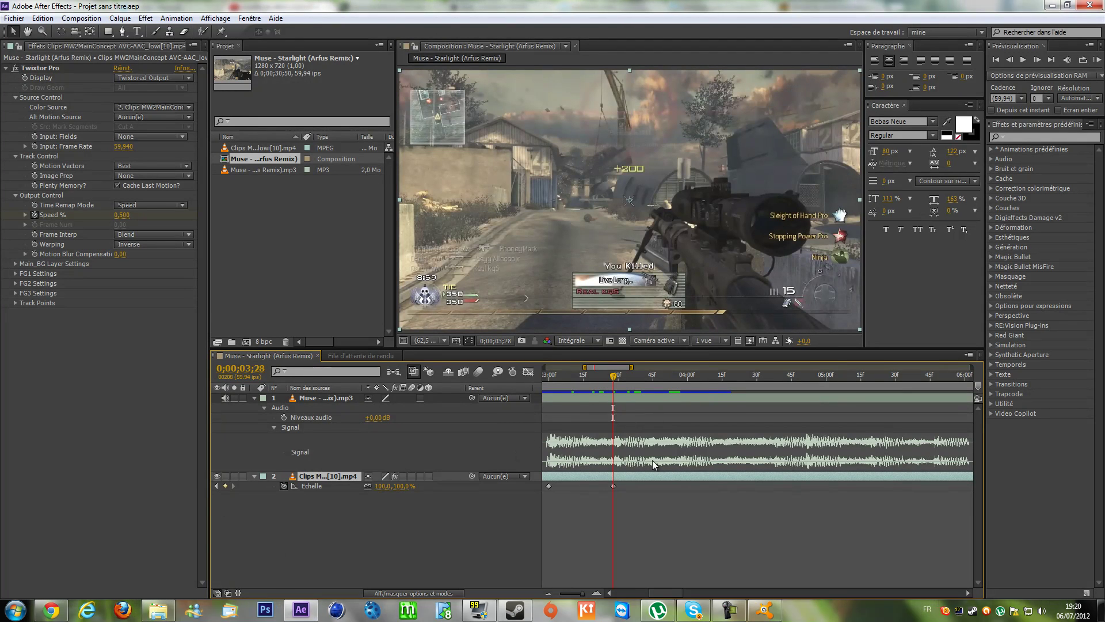
left_click(158, 609)
left_click_drag(223, 91, 288, 288)
left_click_drag(266, 160, 615, 471)
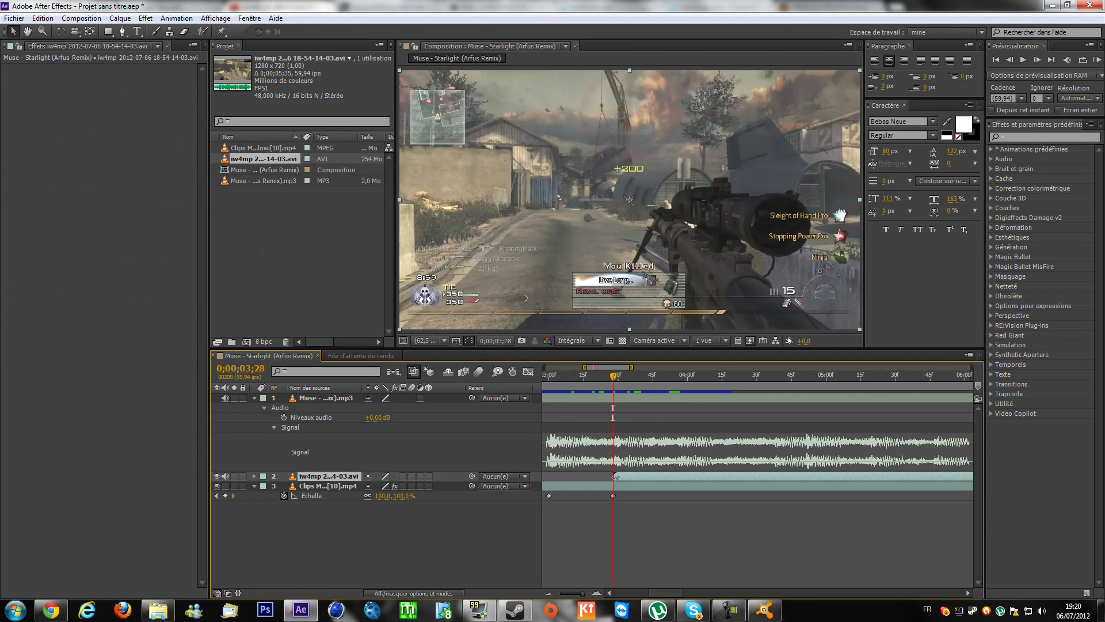
Step: Split the gameplay clip layer at 0;00;03;28 and delete the part after the cut
left_click(345, 485)
key("ctrl+shift+d")
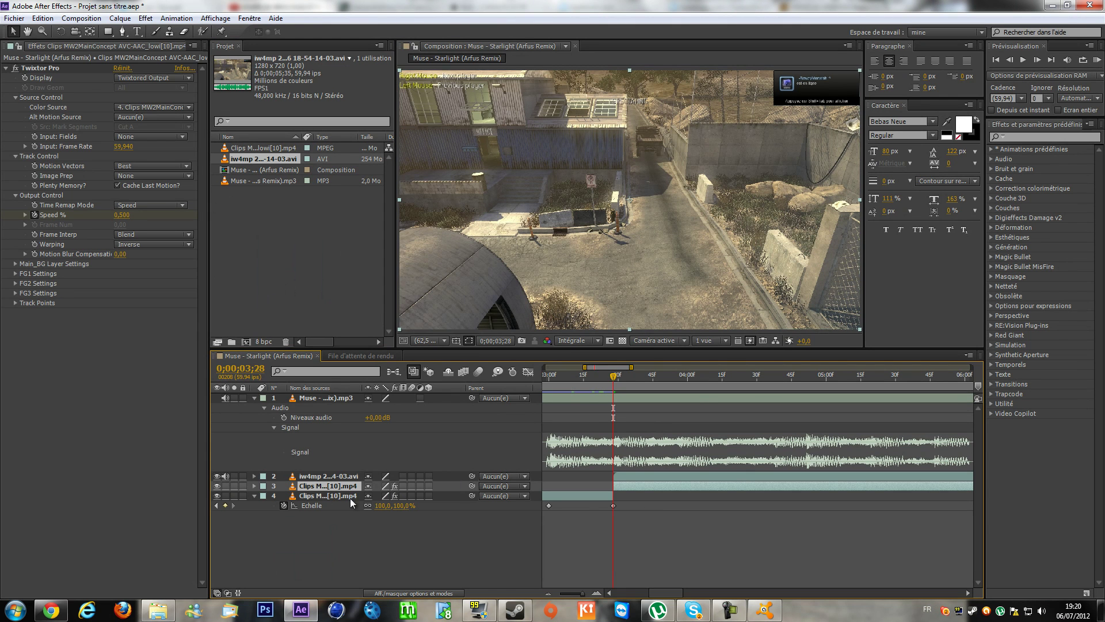
key("Delete")
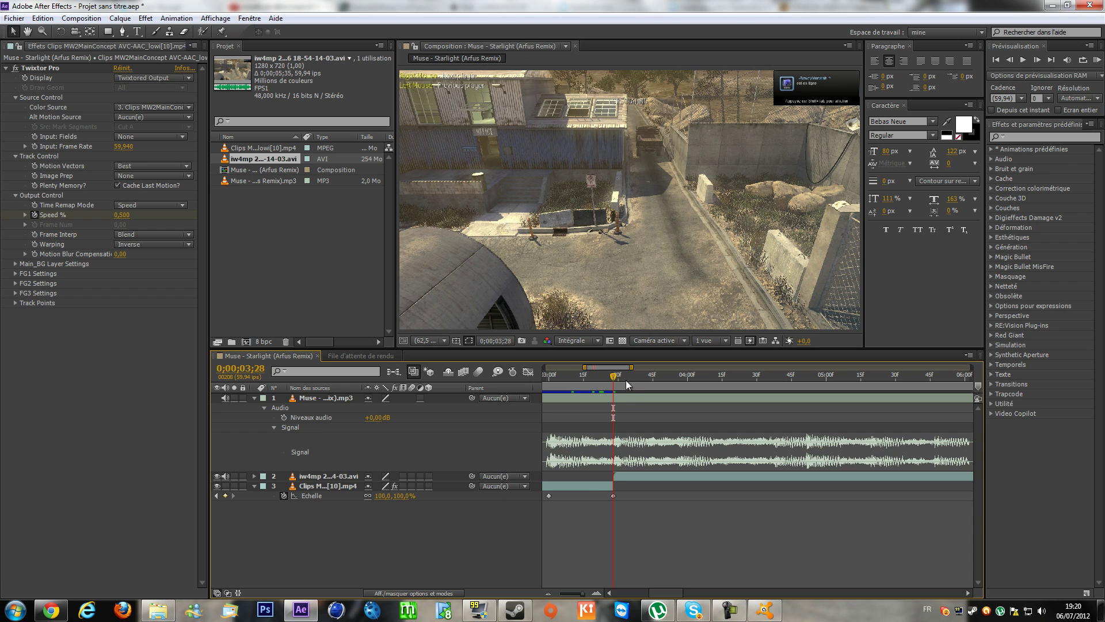
left_click(347, 475)
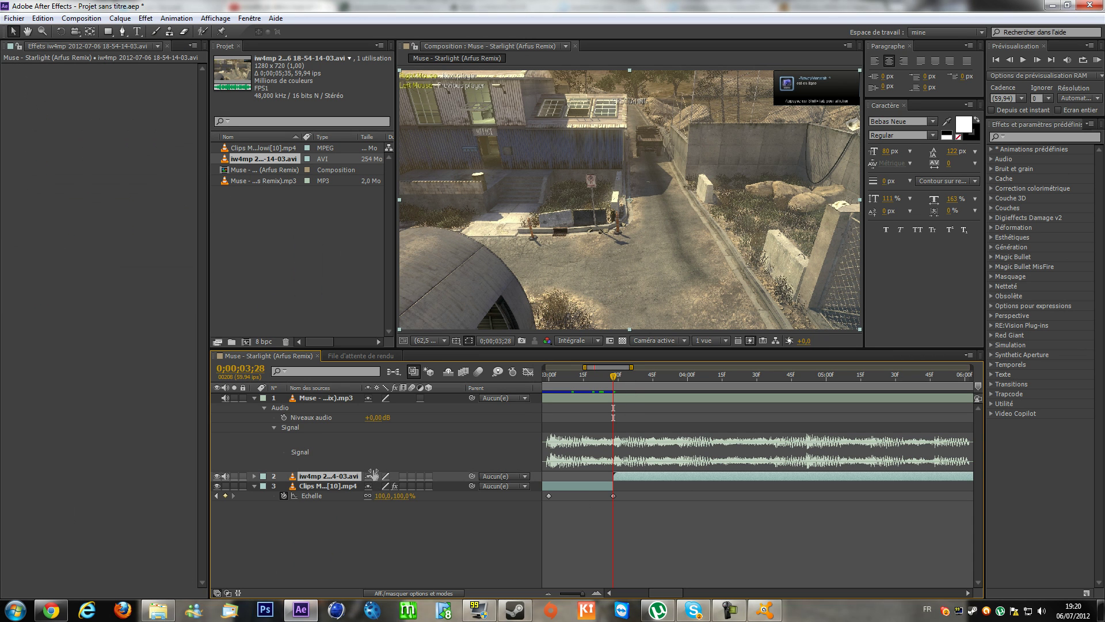
key("s")
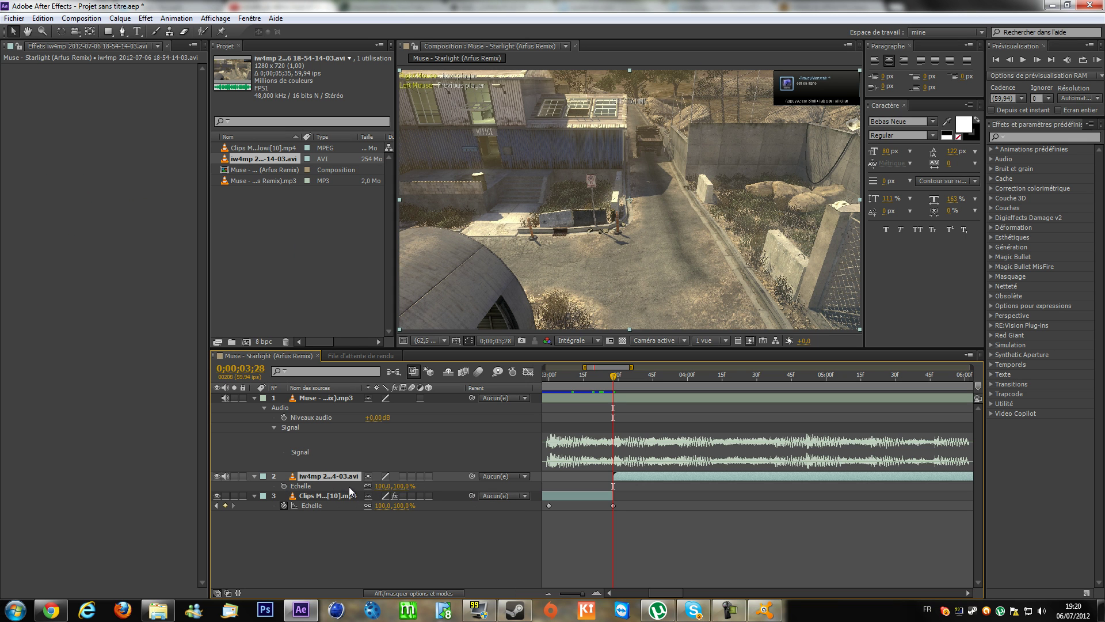
left_click_drag(382, 487, 403, 485)
left_click_drag(557, 264, 551, 300)
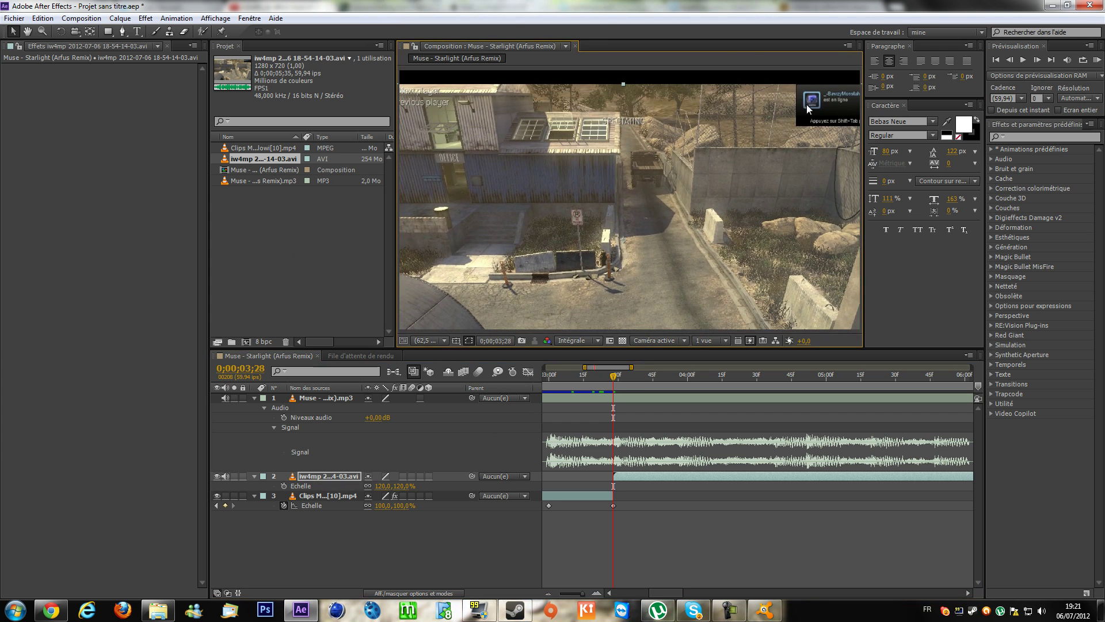
left_click_drag(606, 200, 599, 138)
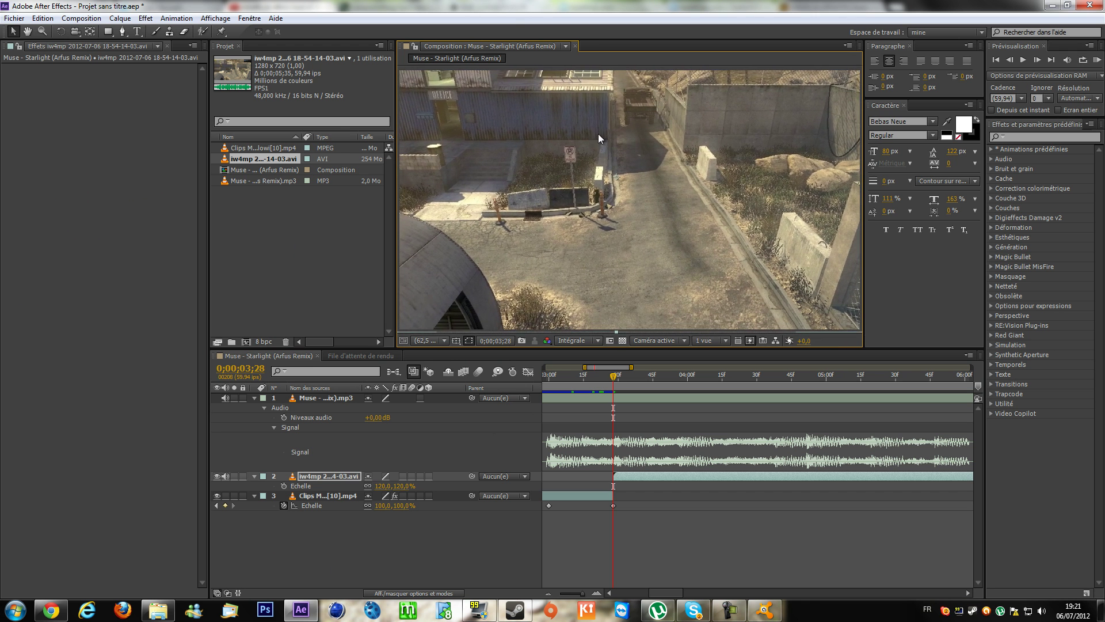
left_click(254, 476)
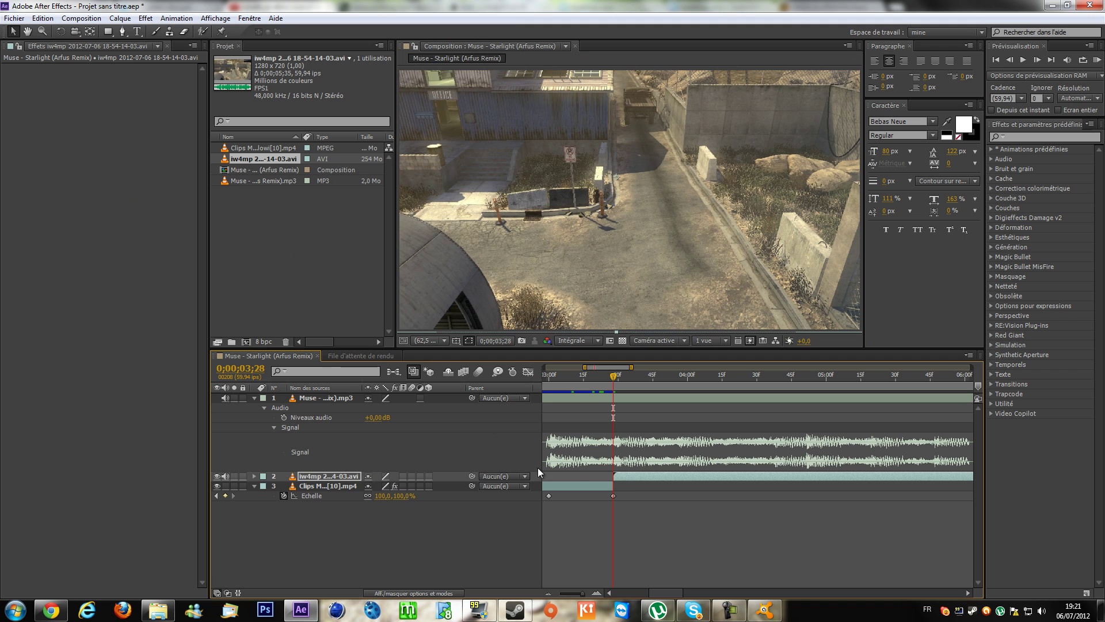
double_click(634, 475)
left_click_drag(522, 309, 622, 325)
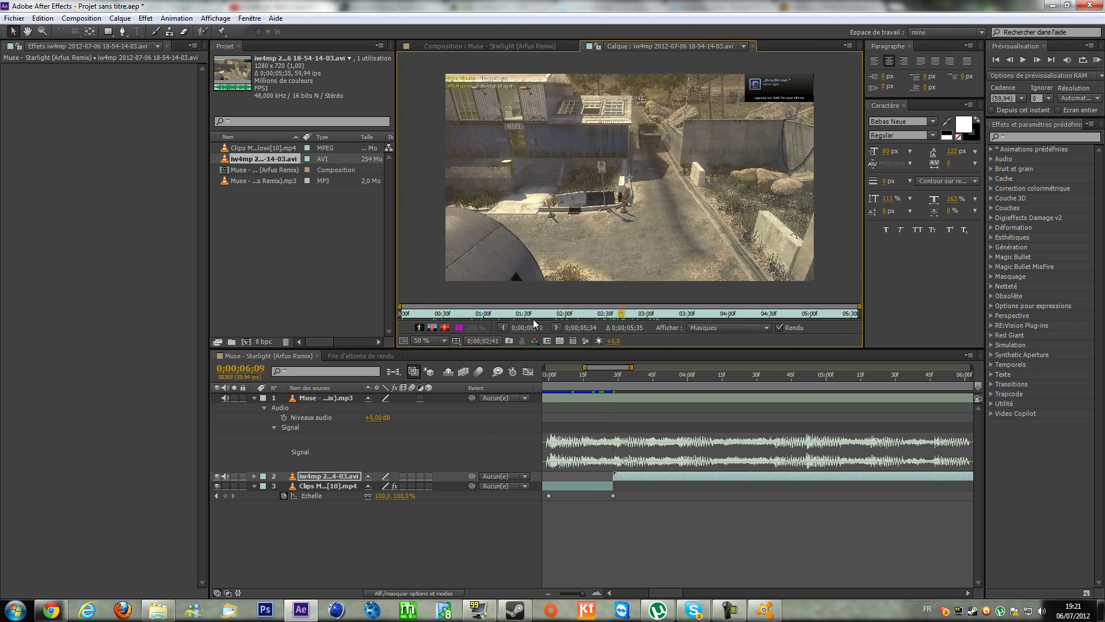
key("alt+bracketleft")
left_click(753, 47)
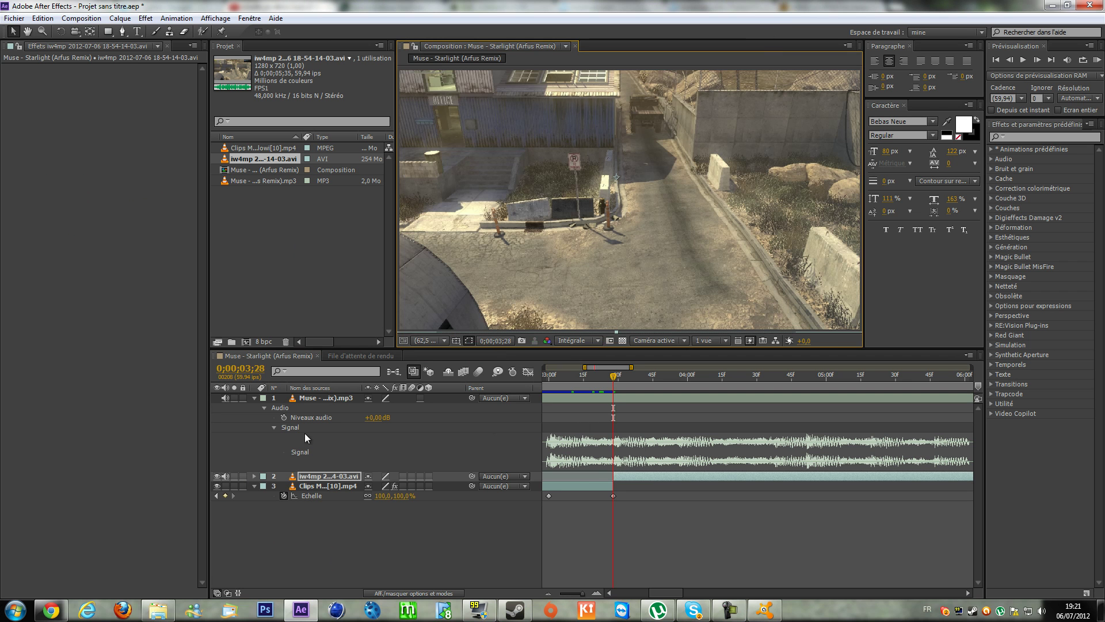
key("ctrl+alt+t")
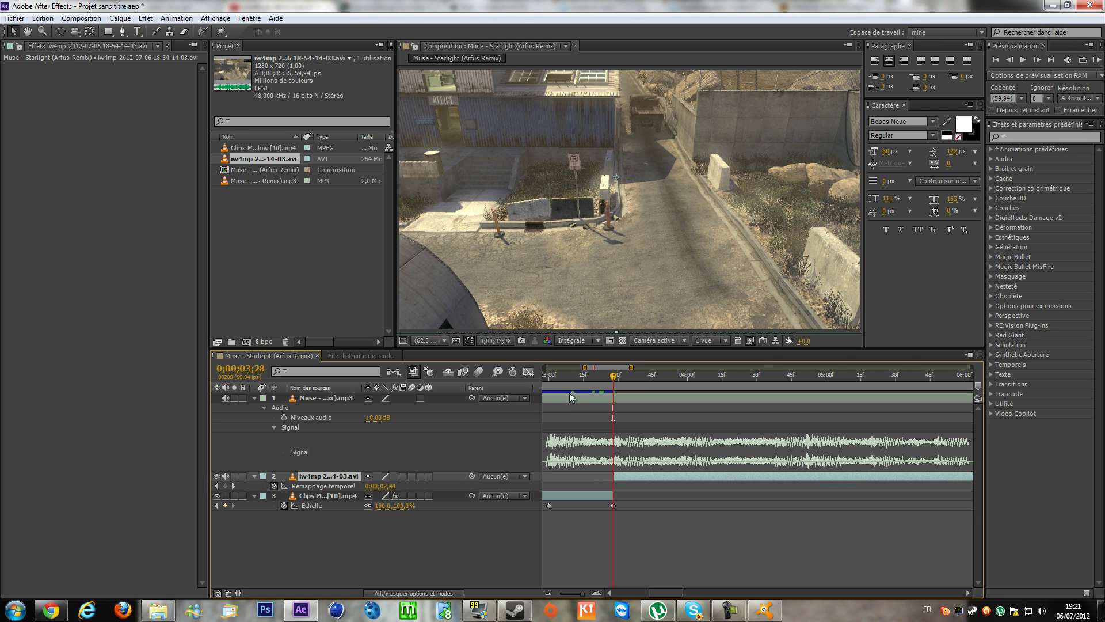
left_click(225, 486)
mouse_move(632, 375)
left_mouse_down()
mouse_move(775, 387)
mouse_move(776, 408)
mouse_move(620, 377)
left_mouse_up()
left_click_drag(620, 428, 807, 403)
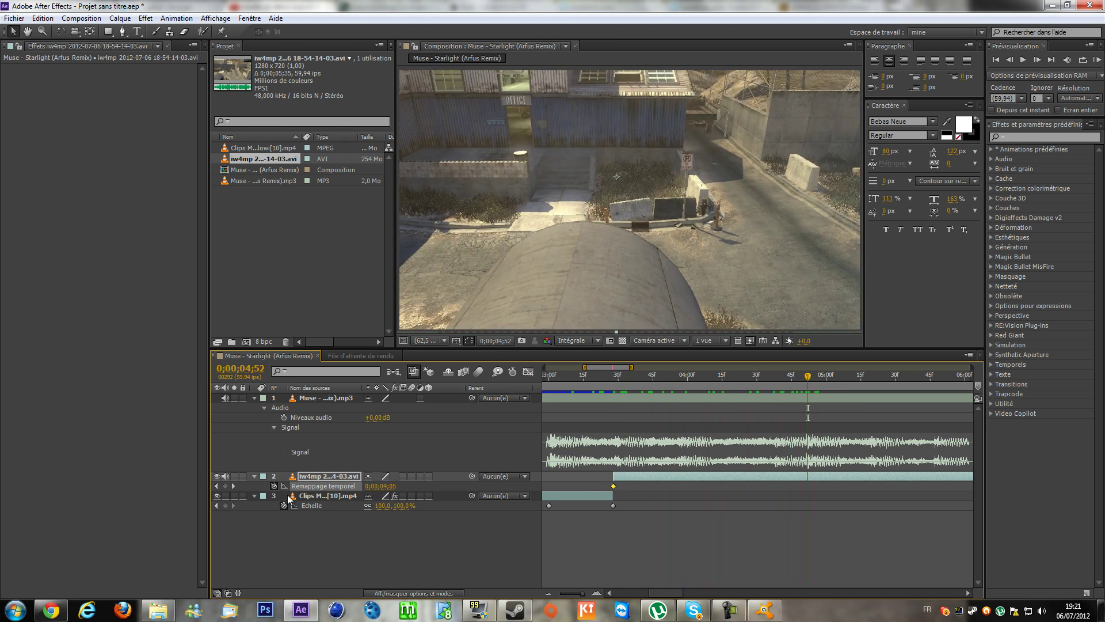
left_click(225, 487)
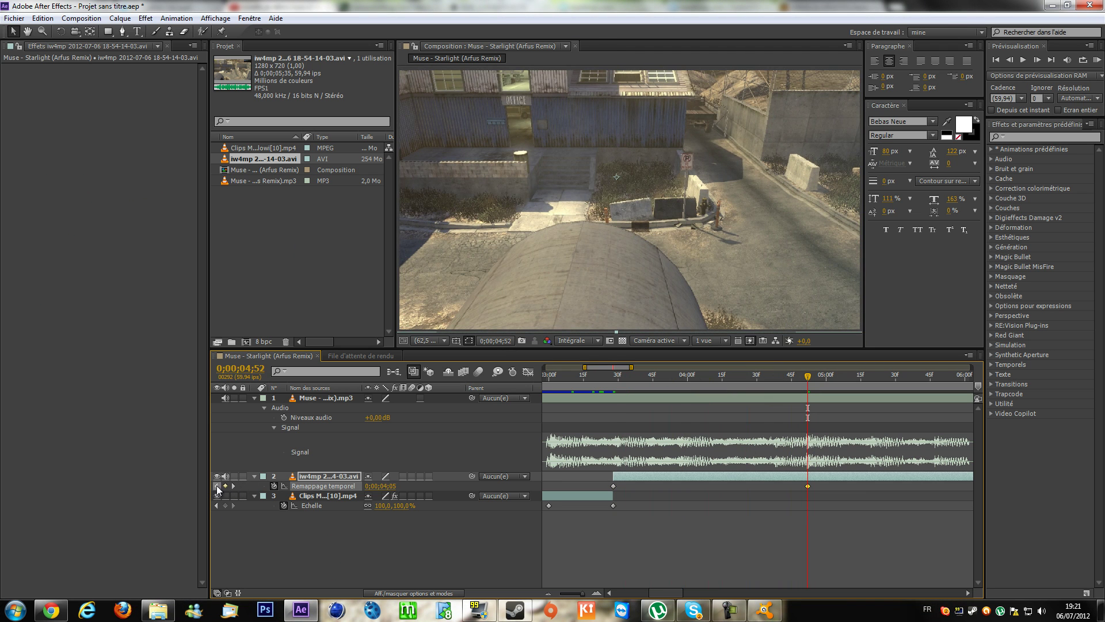
Step: Speed up the opening of the 18-54-14-03.avi layer by moving its second time-remap keyframe to 0;00;03;33
left_click(216, 486)
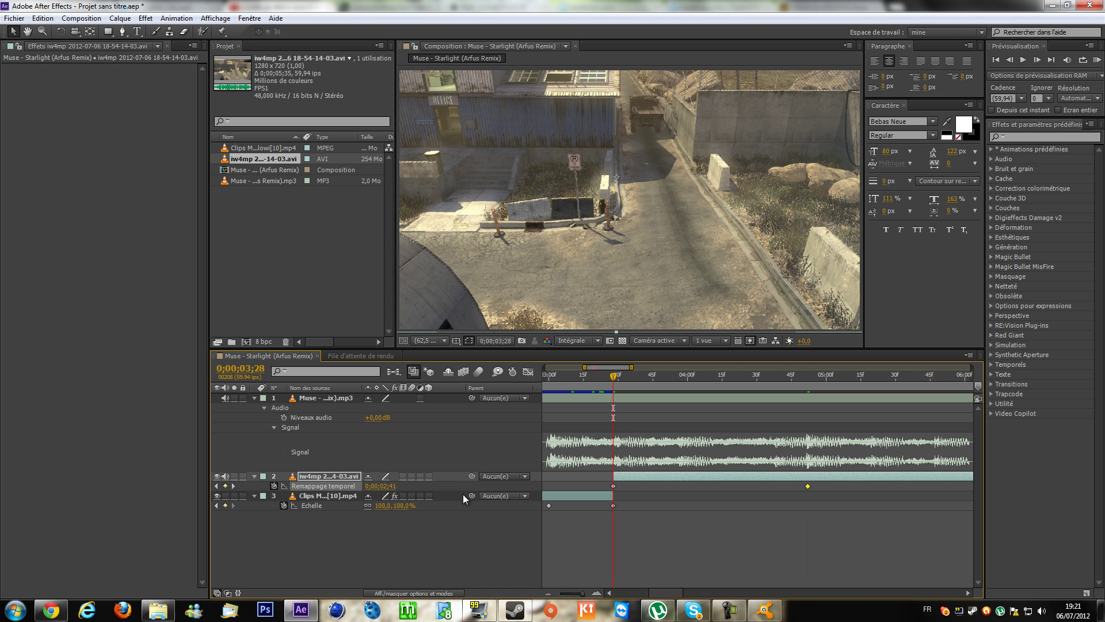
key("space")
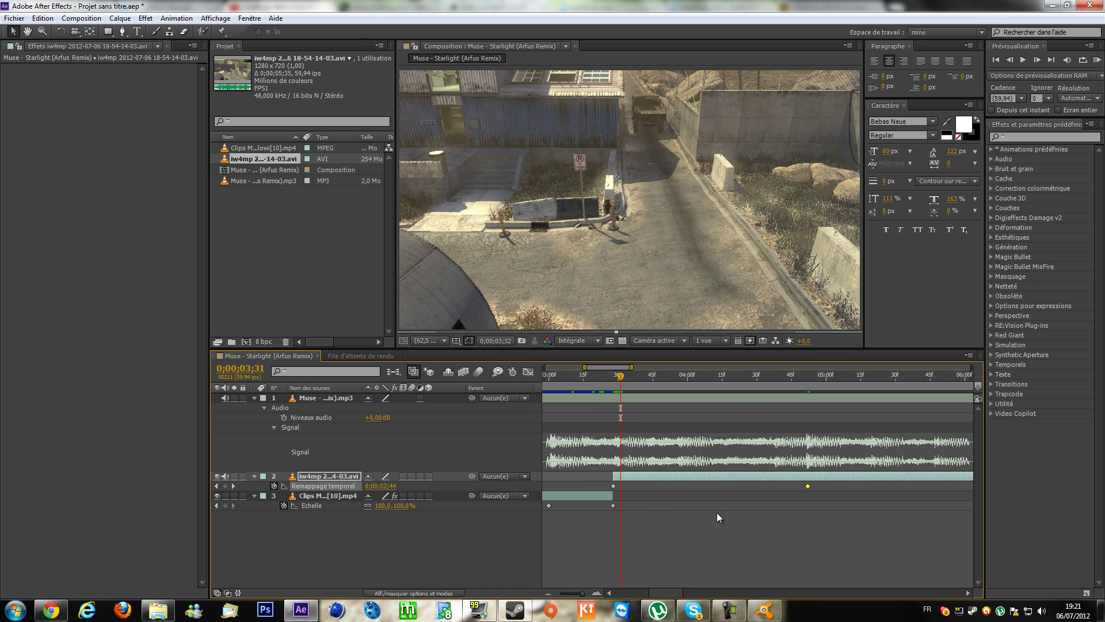
left_click_drag(807, 486, 624, 520)
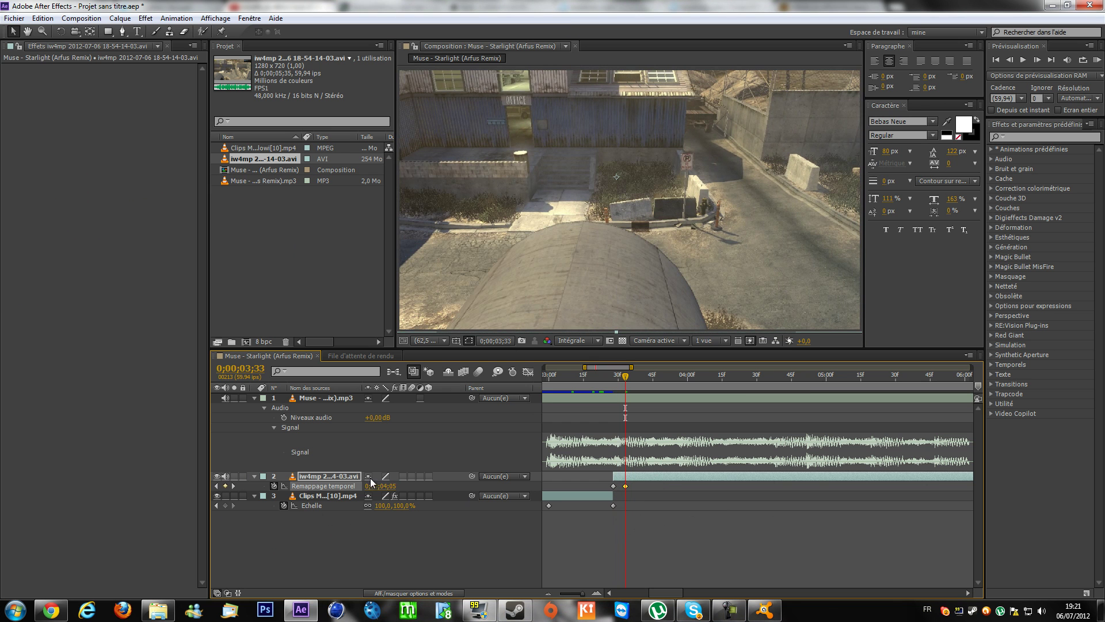
left_click(613, 374)
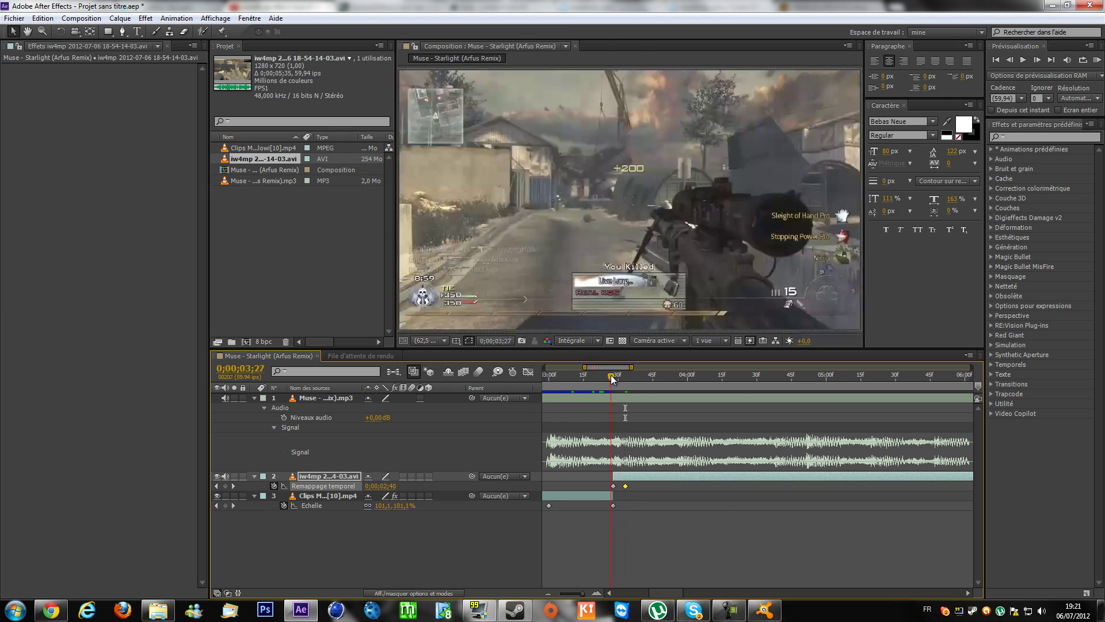
left_click(620, 376)
left_click_drag(621, 381, 679, 437)
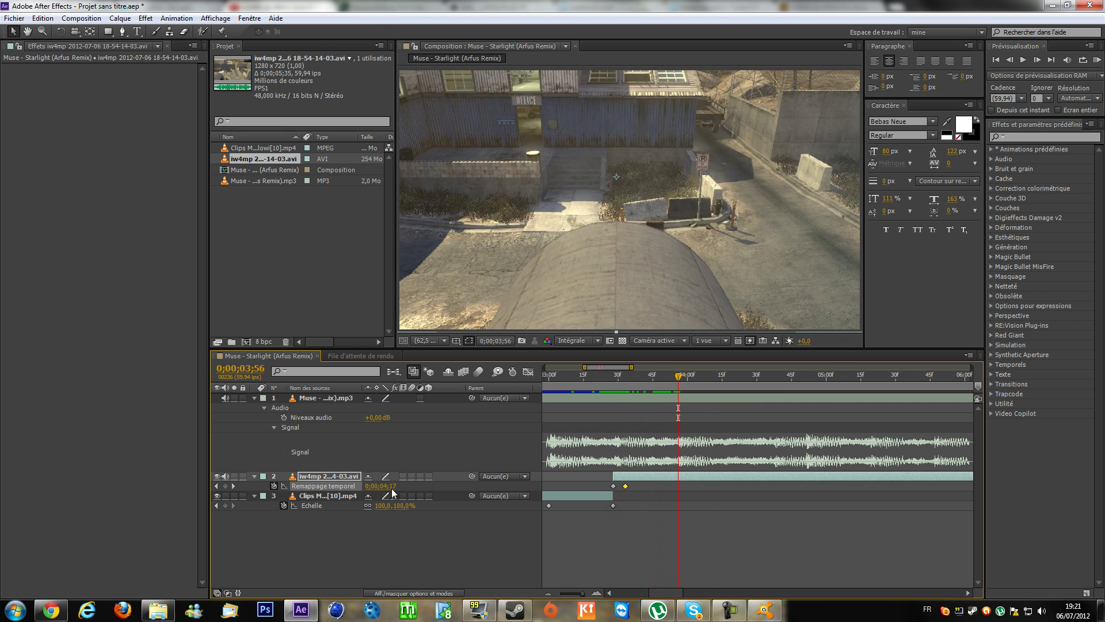
left_click(254, 476)
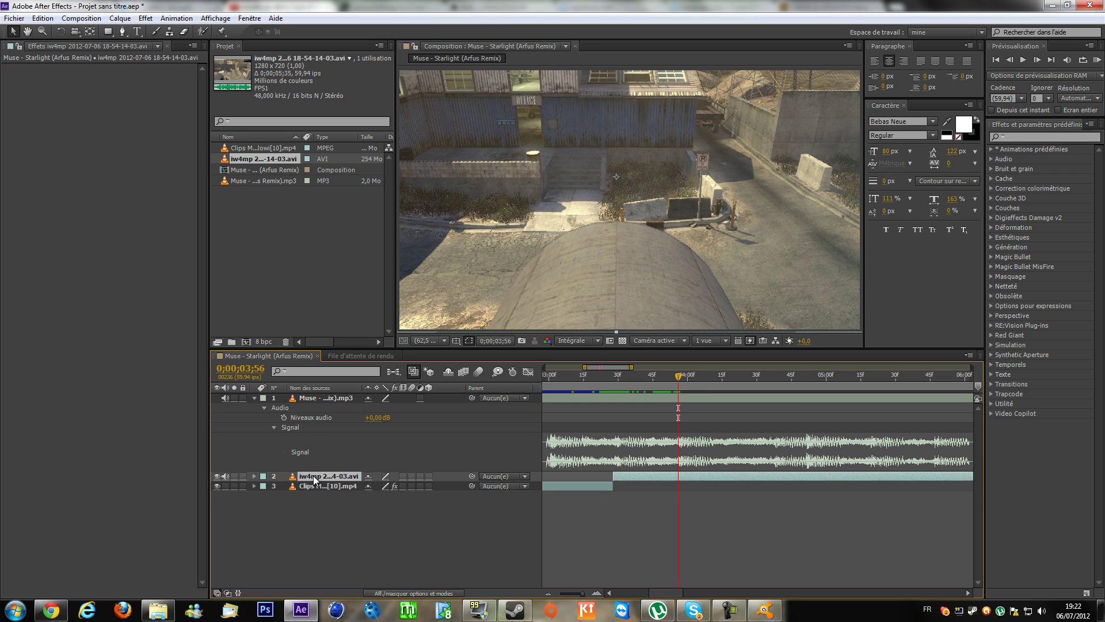
key("ctrl+shift+d")
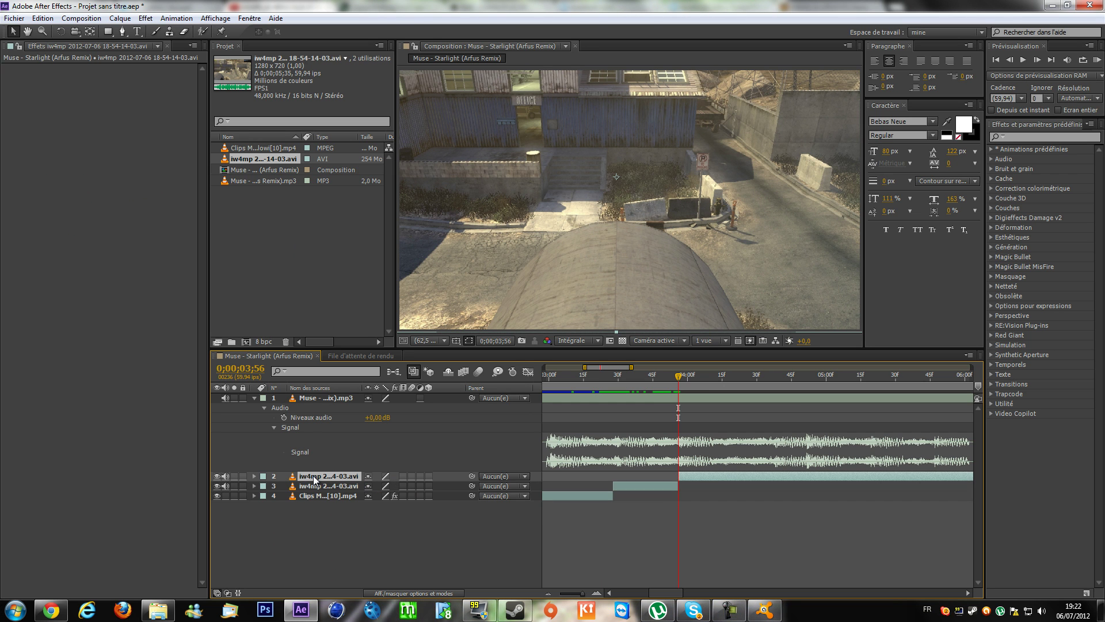
key("Delete")
left_click(258, 233)
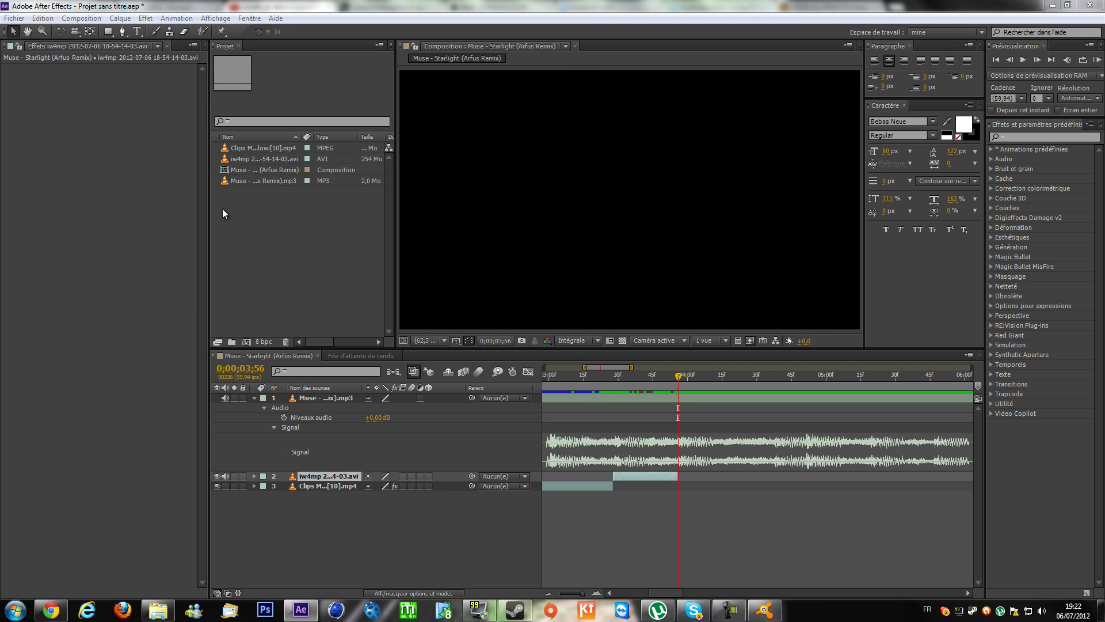
double_click(258, 233)
double_click(155, 110)
left_click_drag(249, 167, 696, 502)
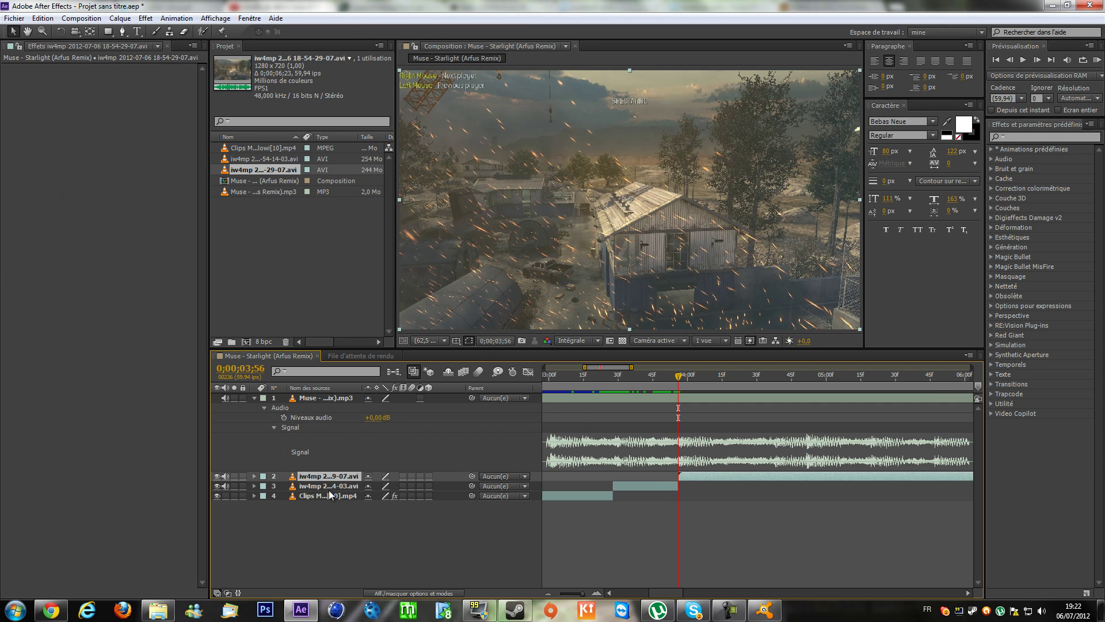
key("s")
left_click_drag(389, 490, 401, 489)
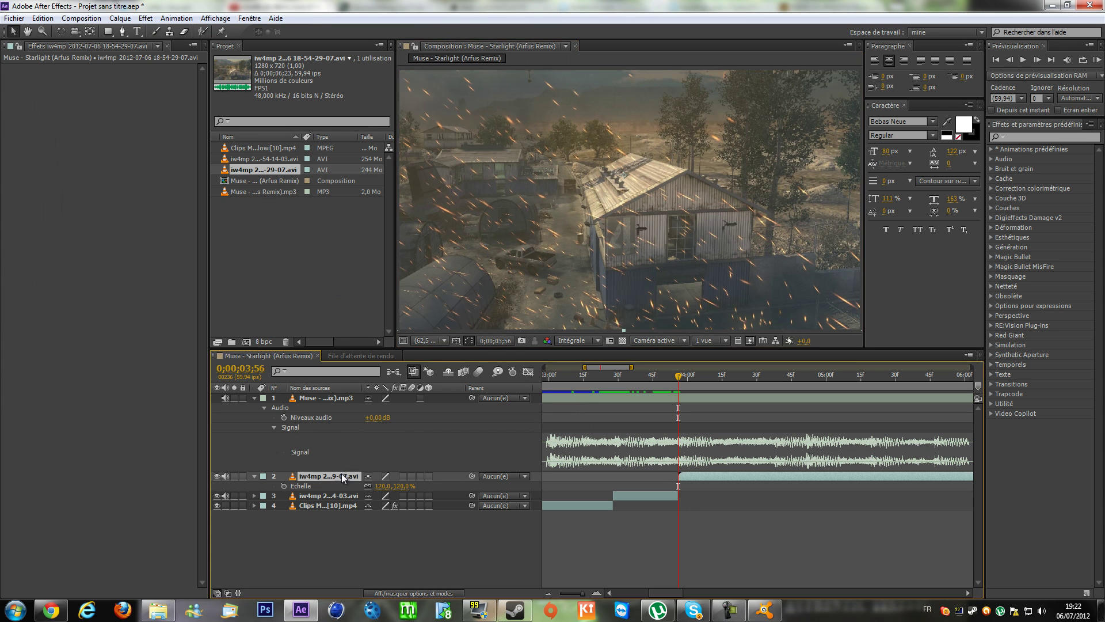
double_click(341, 476)
left_click_drag(477, 318, 525, 318)
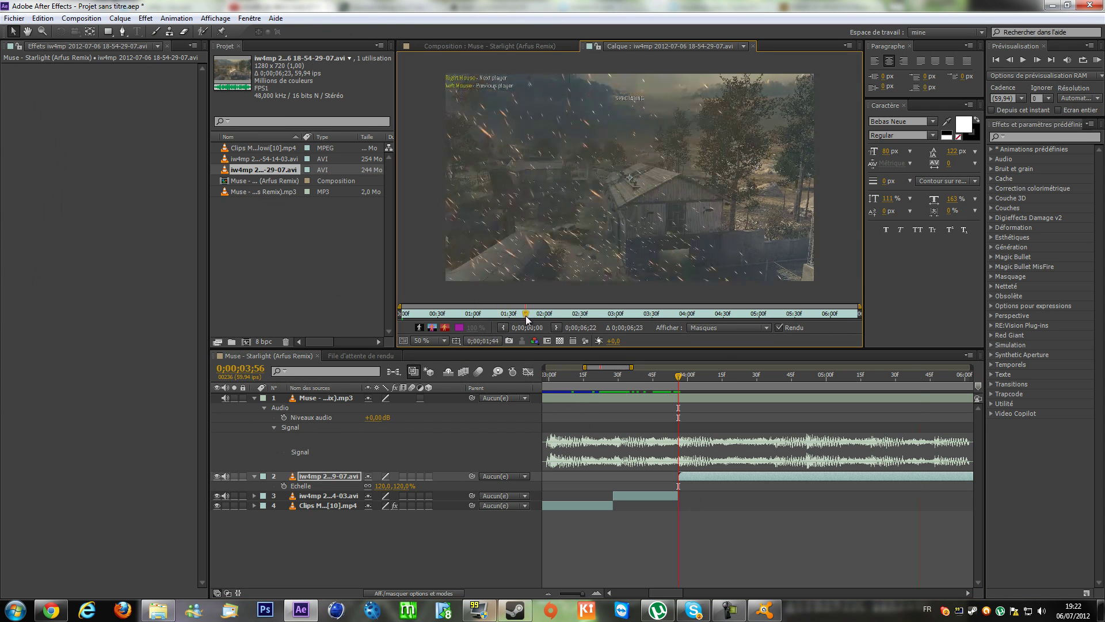
left_click(503, 327)
left_click(752, 46)
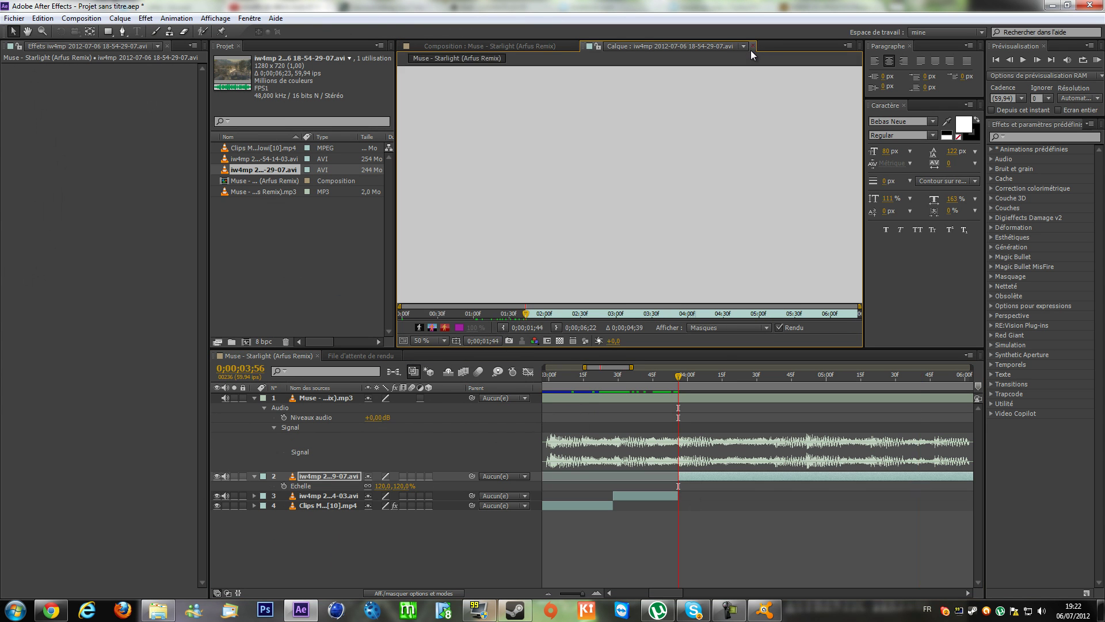
key("ctrl+alt+t")
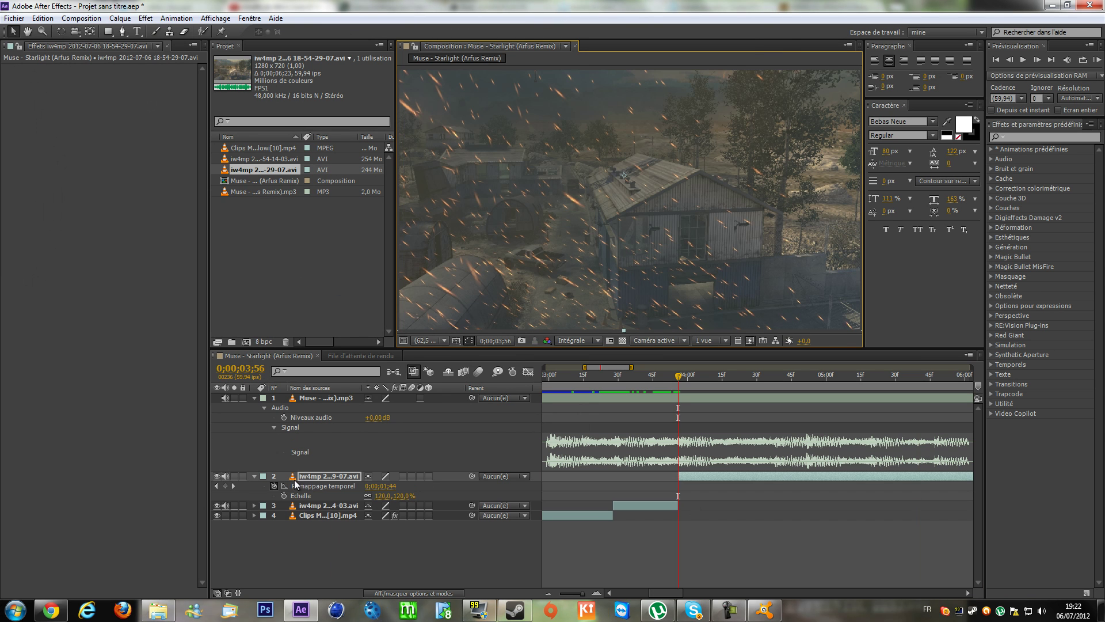
left_click(695, 382)
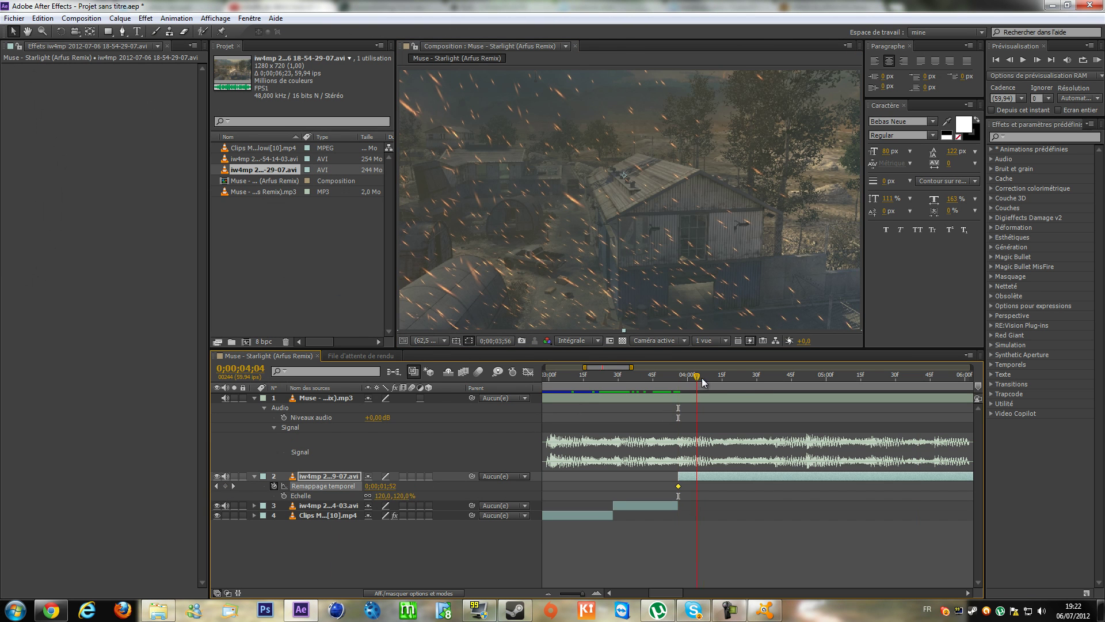
key("minus")
left_click(762, 383)
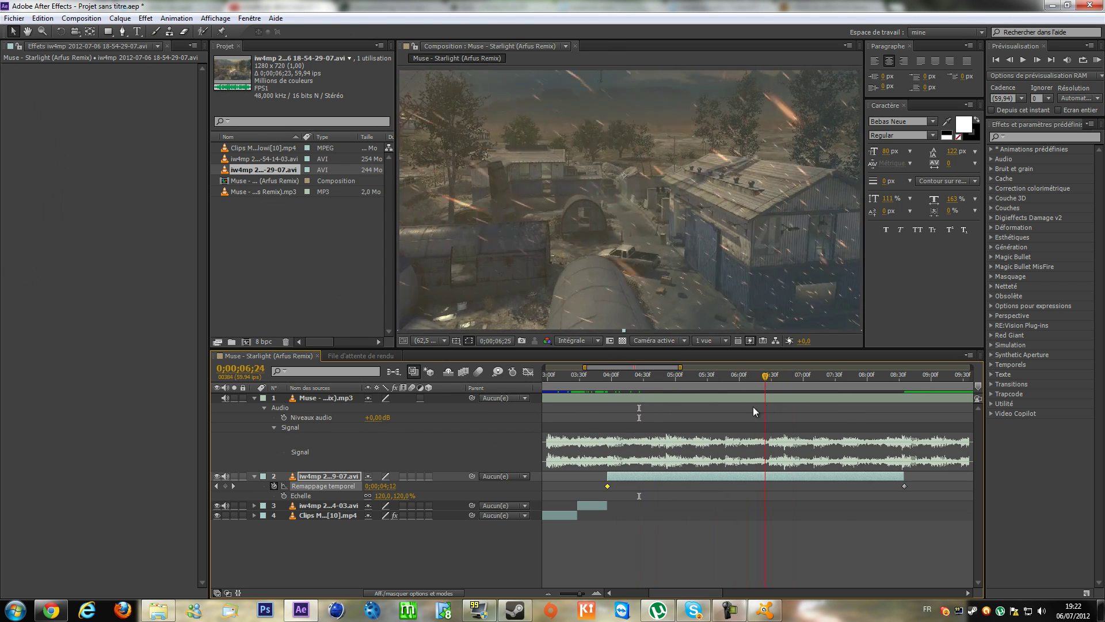
left_click(739, 410)
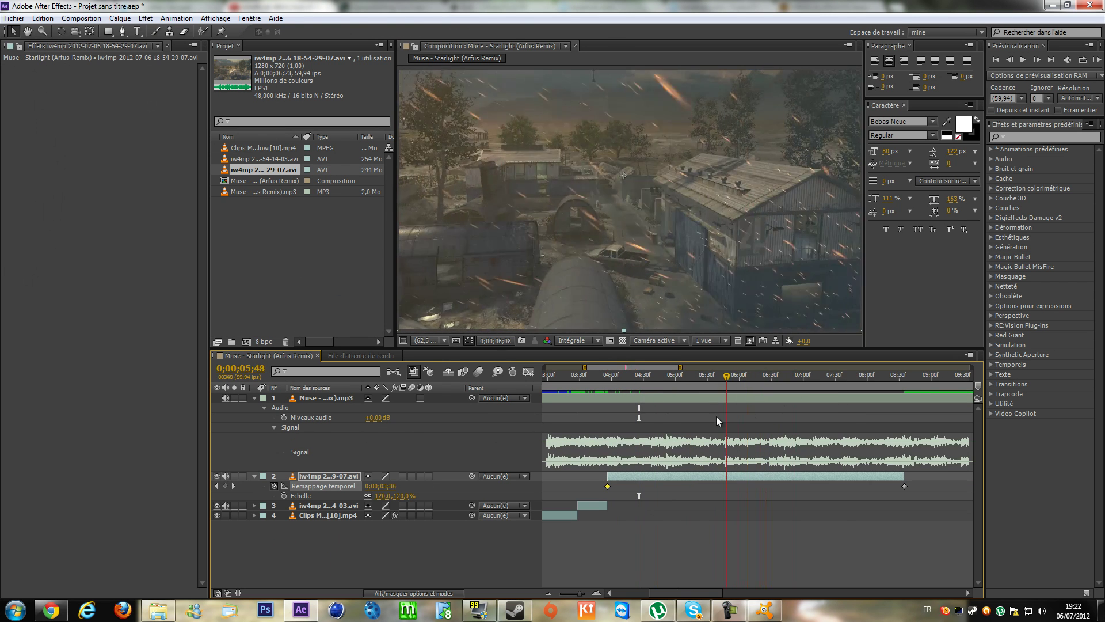
Step: Speed up the opening of the 18-54-29-07.avi layer by moving its second time-remap keyframe to 0;00;04;01, five frames after the layer's start
left_click(216, 486)
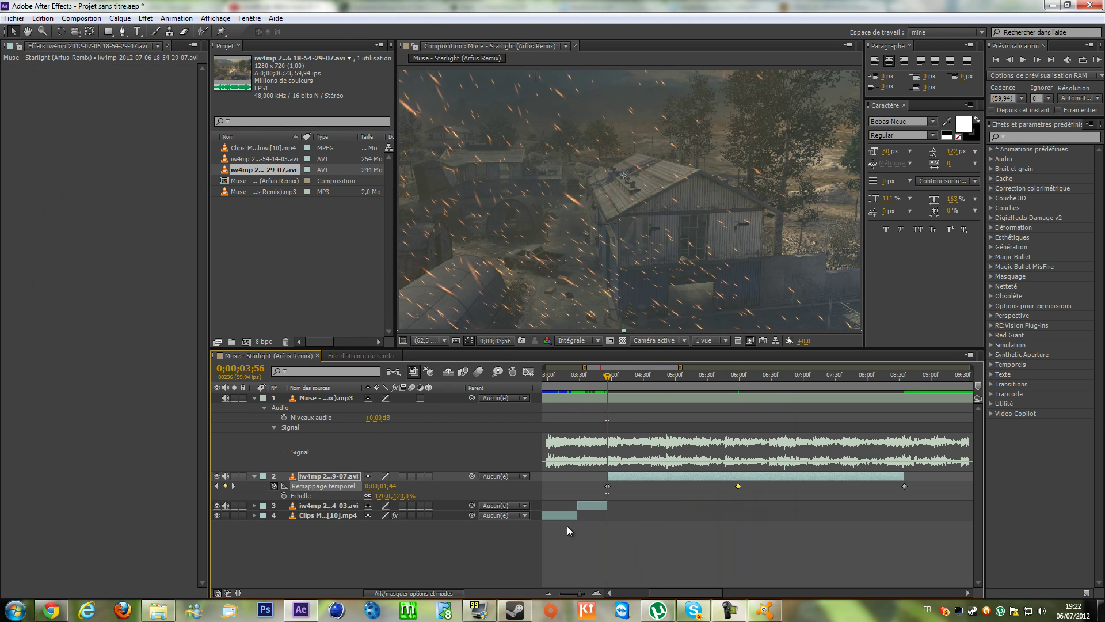
key("Page_Down")
key("Page_Down")
key("Page_Down")
key("Page_Down")
key("Page_Down")
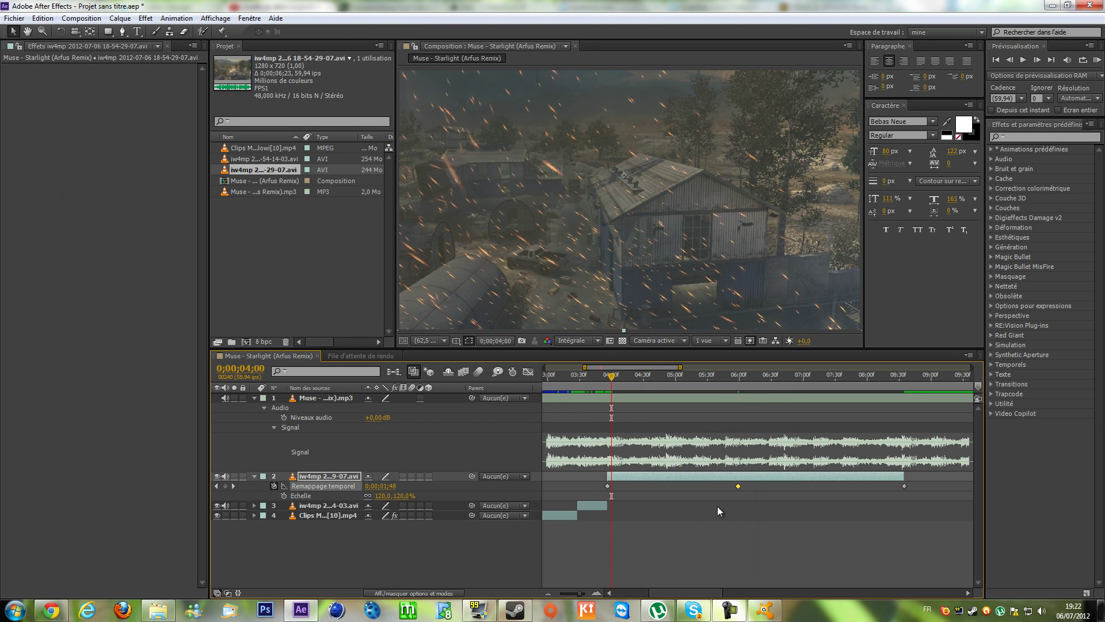
left_click_drag(738, 487, 612, 512)
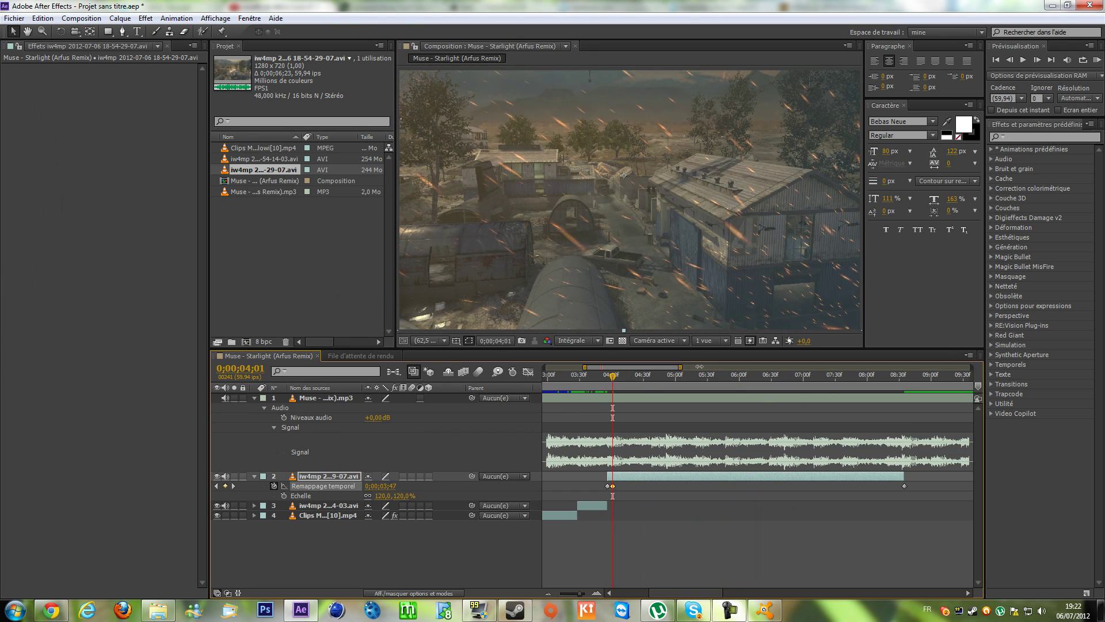
left_click_drag(674, 370, 717, 441)
left_click(254, 476)
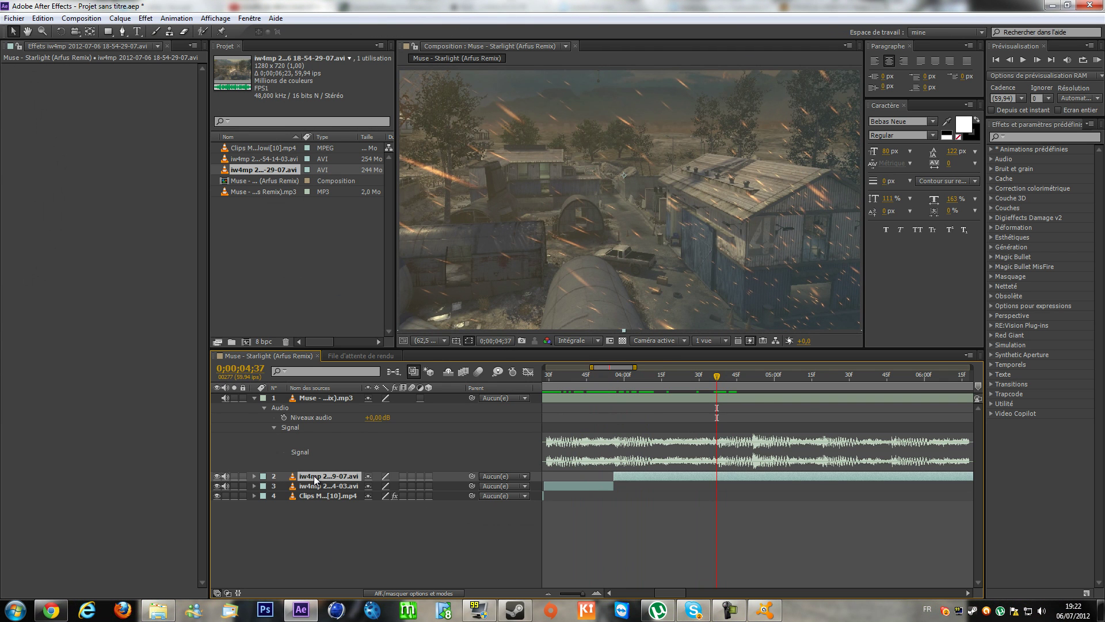
key("ctrl+shift+d")
key("Delete")
double_click(289, 250)
double_click(275, 105)
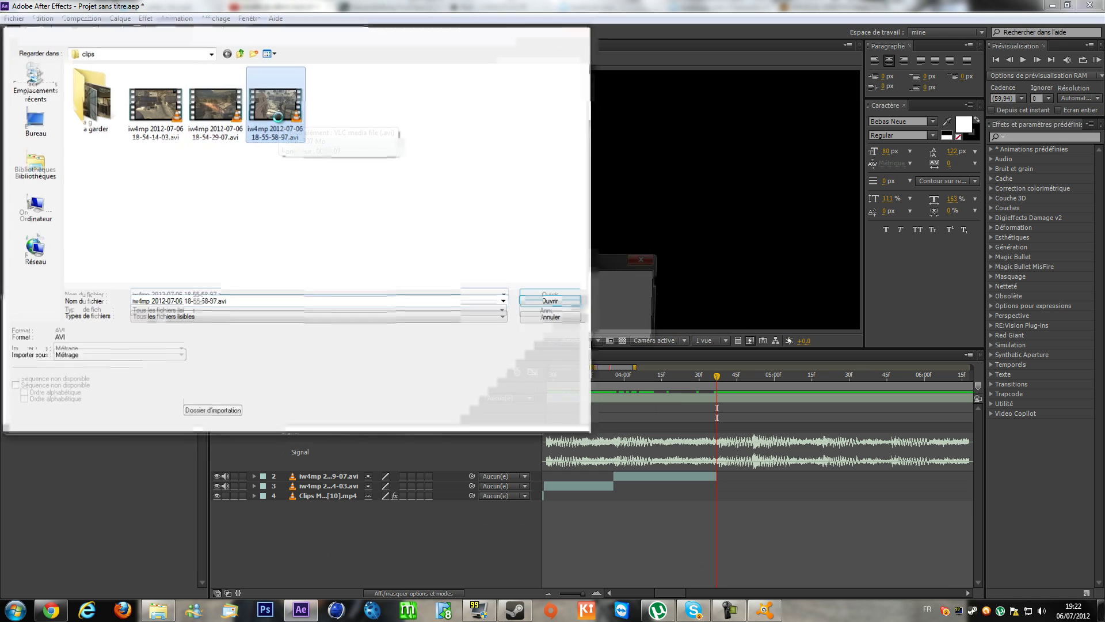
left_click_drag(257, 182, 767, 469)
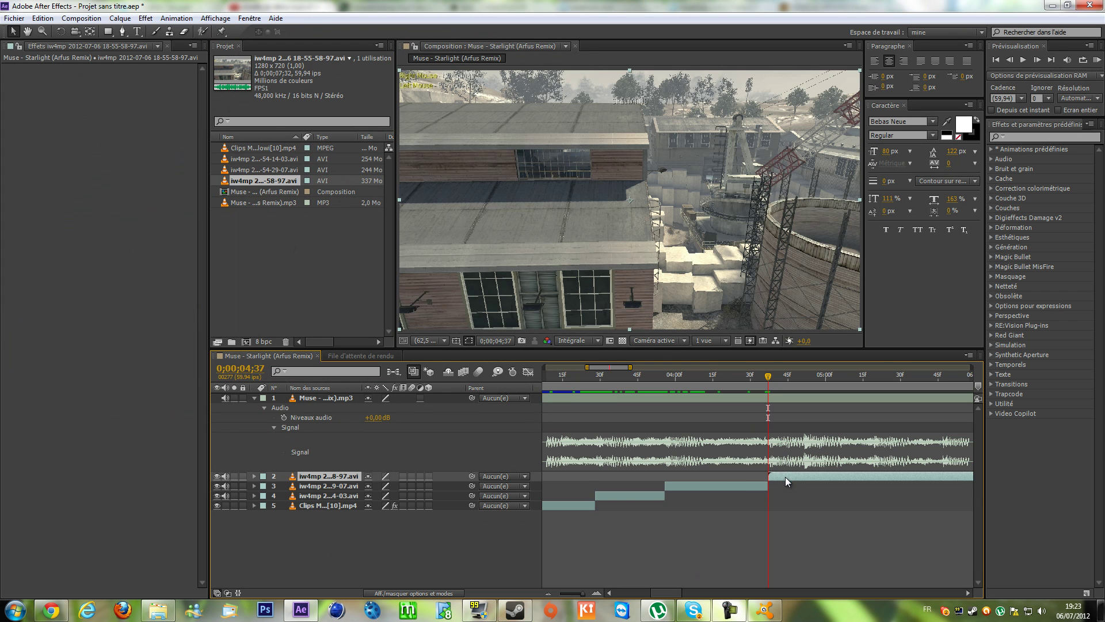
key("s")
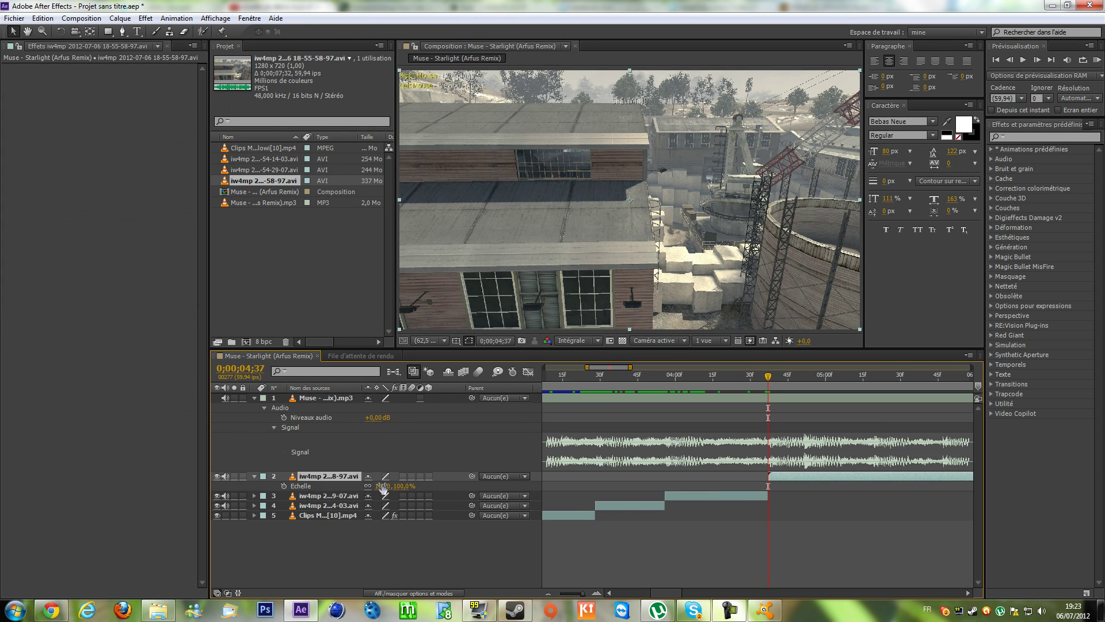
type("4")
type("20")
key("Return")
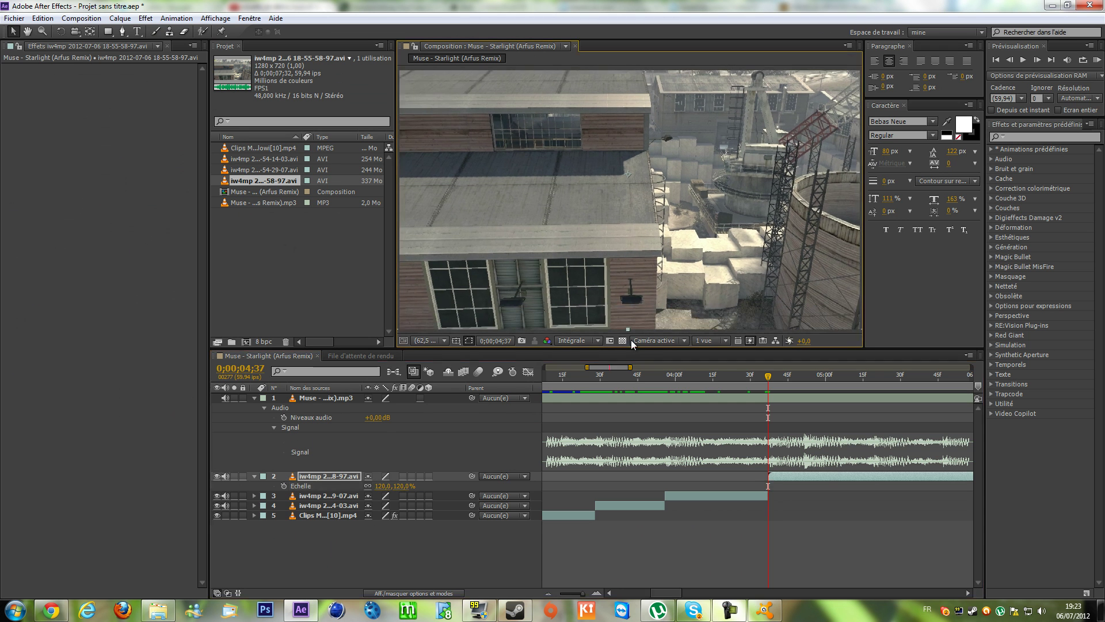
left_click(339, 475)
key("ctrl+alt+t")
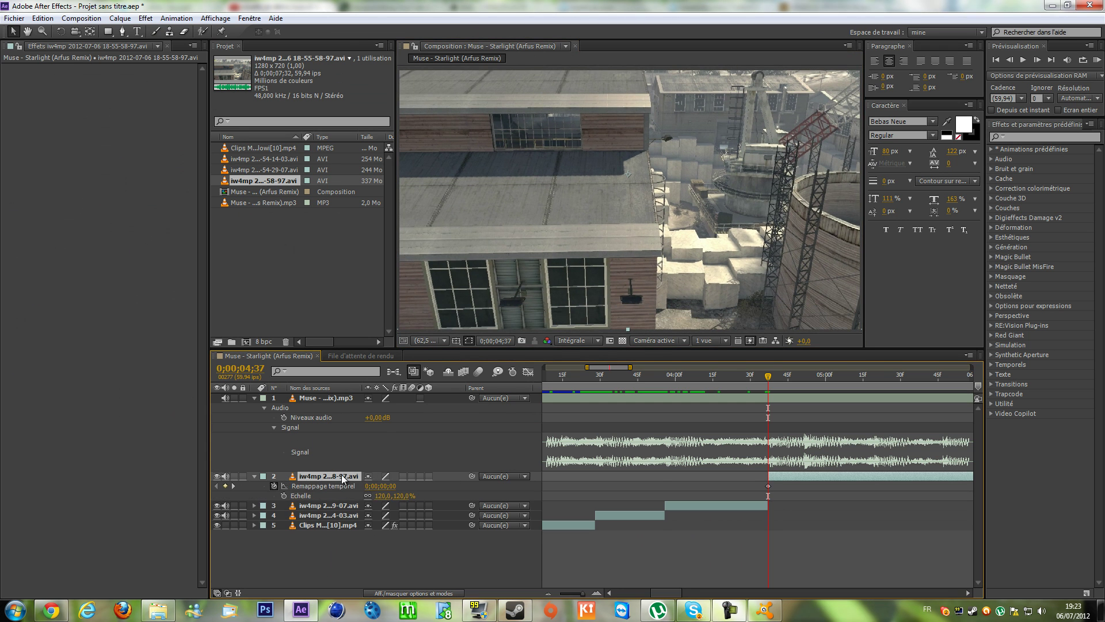
double_click(776, 476)
left_click_drag(443, 317, 515, 317)
key("space")
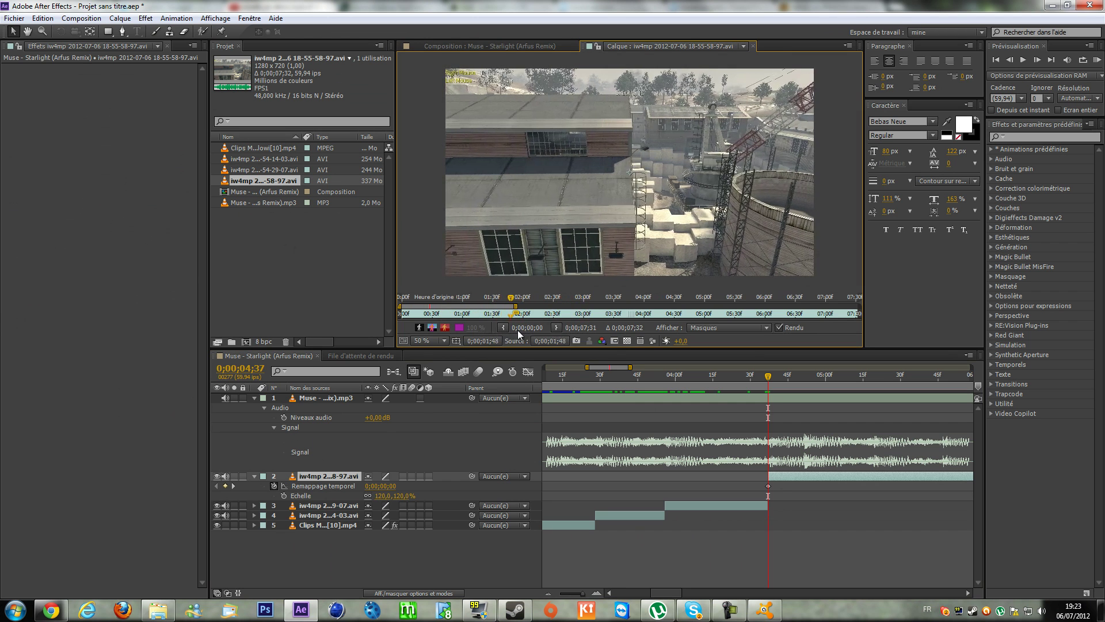
left_click(500, 327)
left_click(753, 47)
Step: Add two time-remap keyframes to the 18-55-58-97.avi layer, one at its start, and move the second to 0;00;04;42 to speed up the opening
left_click(225, 486)
left_click_drag(767, 382, 979, 393)
left_click_drag(890, 414, 927, 415)
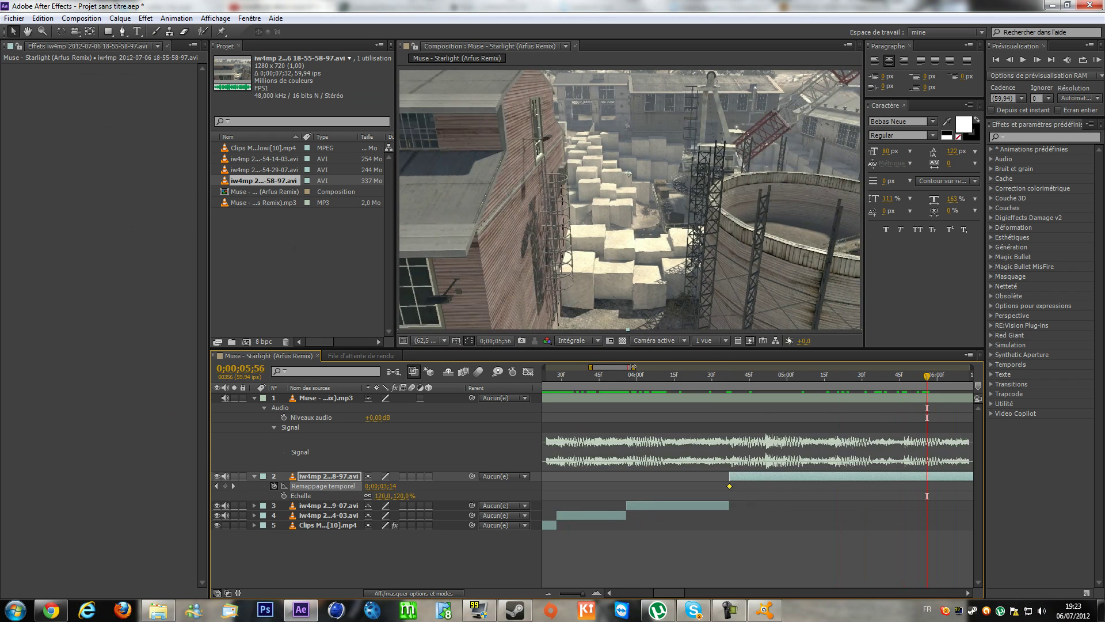
left_click_drag(606, 368, 619, 367)
left_click(819, 377)
left_click(829, 377)
left_click(217, 487)
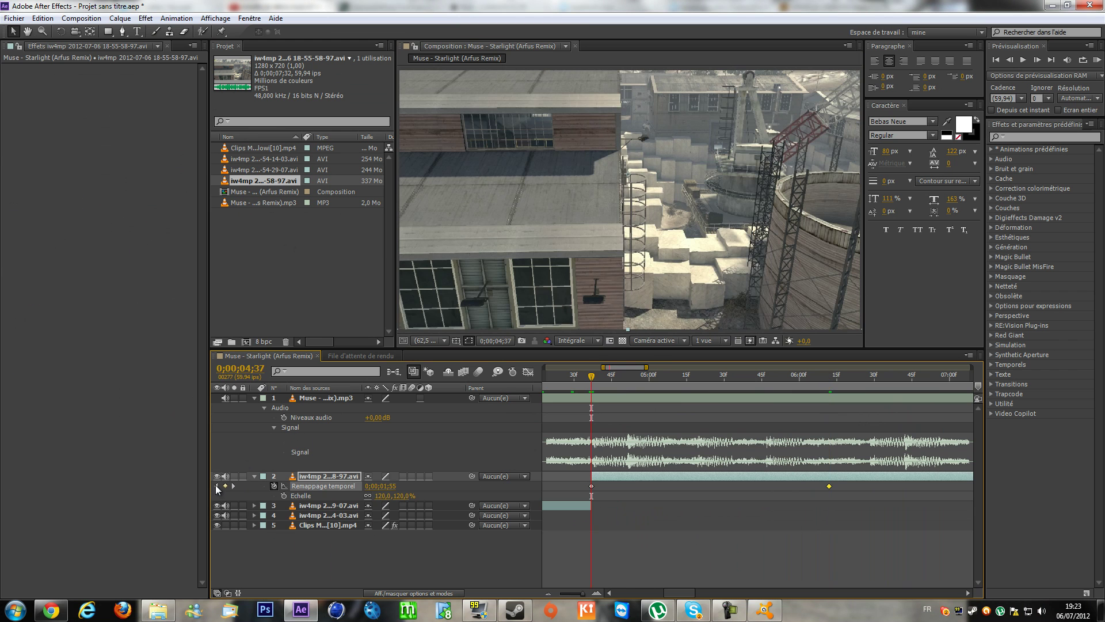
left_click_drag(829, 489, 602, 505)
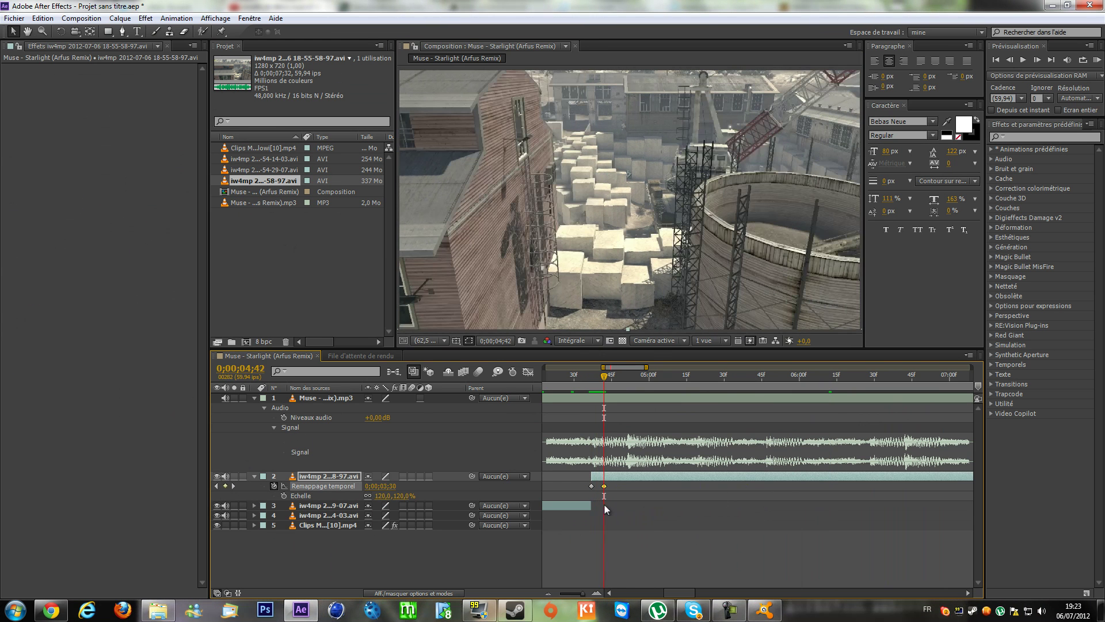
left_click(626, 378)
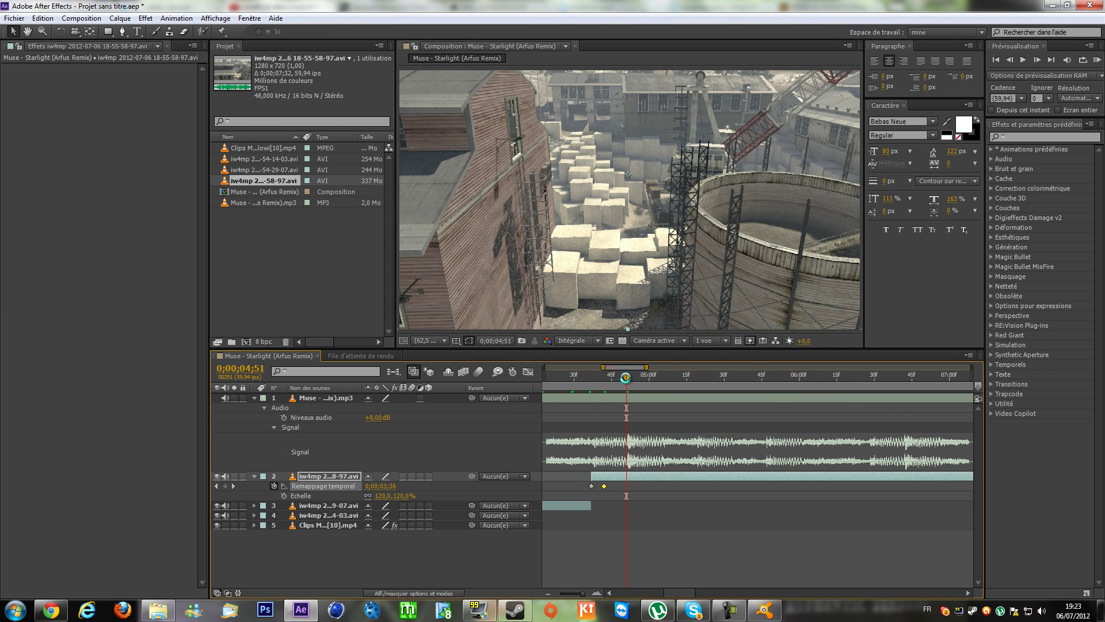
left_click(300, 478)
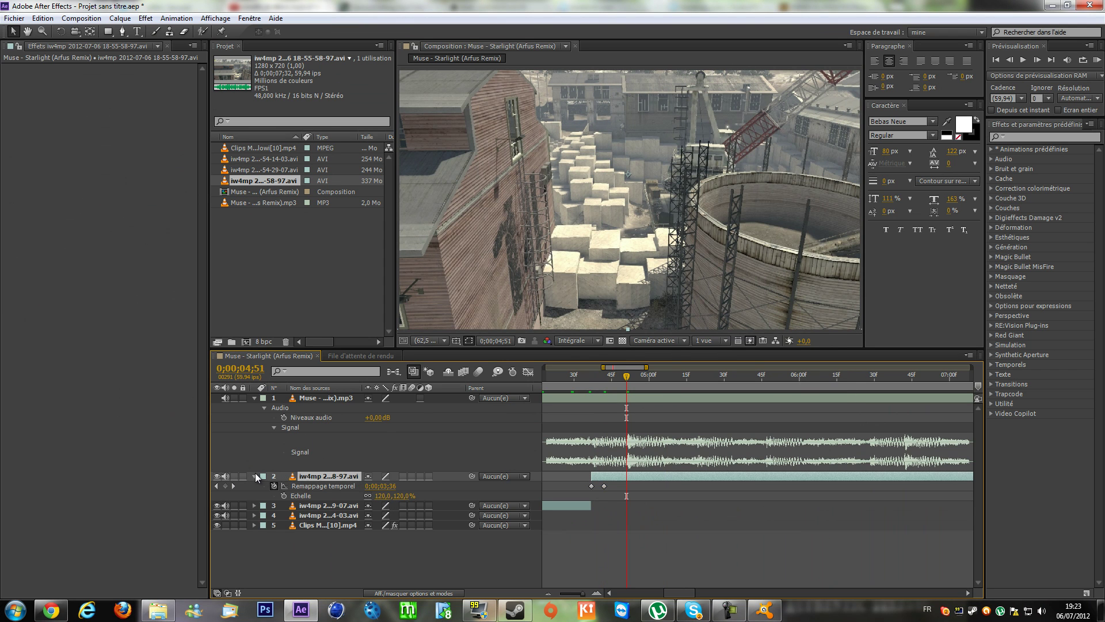
left_click(254, 477)
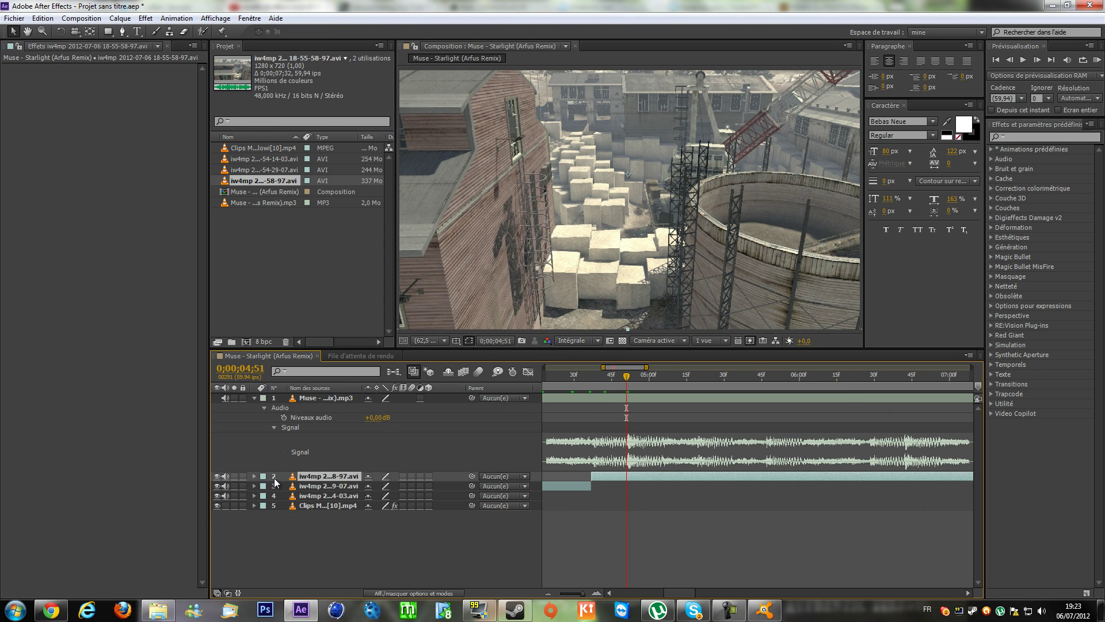
key("alt+bracketright")
Step: Import MID-AIR.mp4 from the editables folder and place it above the other clips, starting at 0;00;04;51
double_click(257, 244)
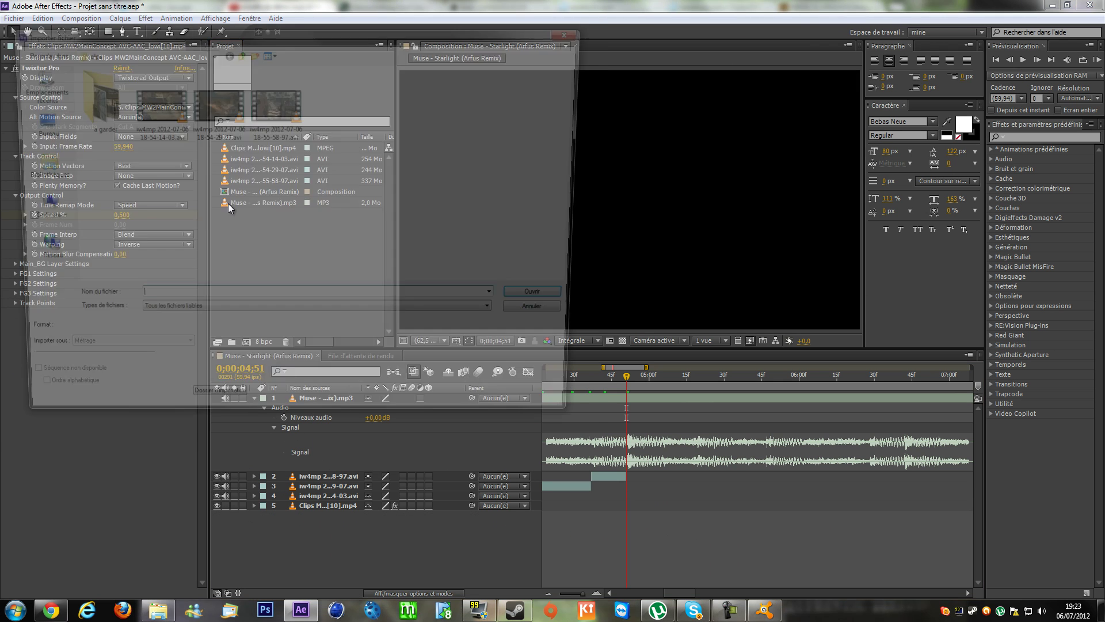
double_click(95, 108)
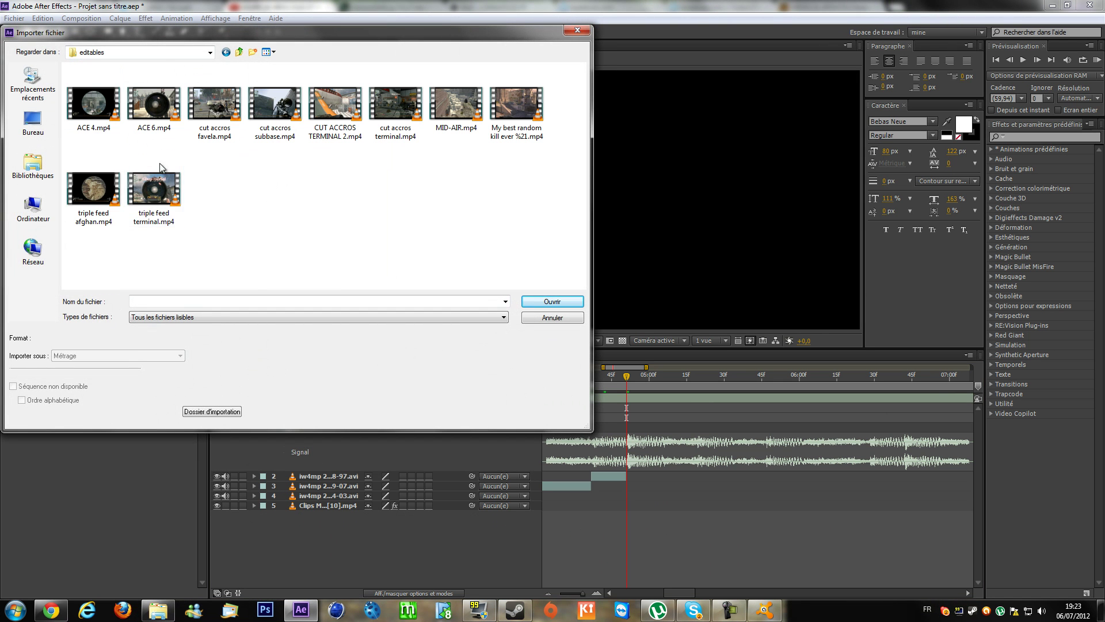
double_click(456, 106)
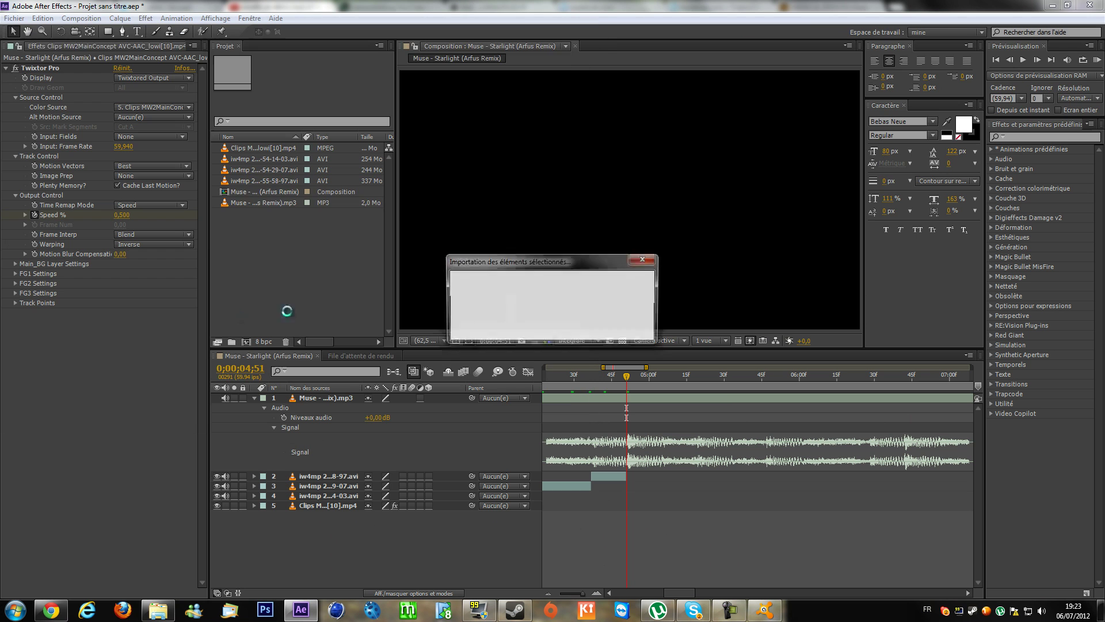
left_click_drag(703, 459, 640, 475)
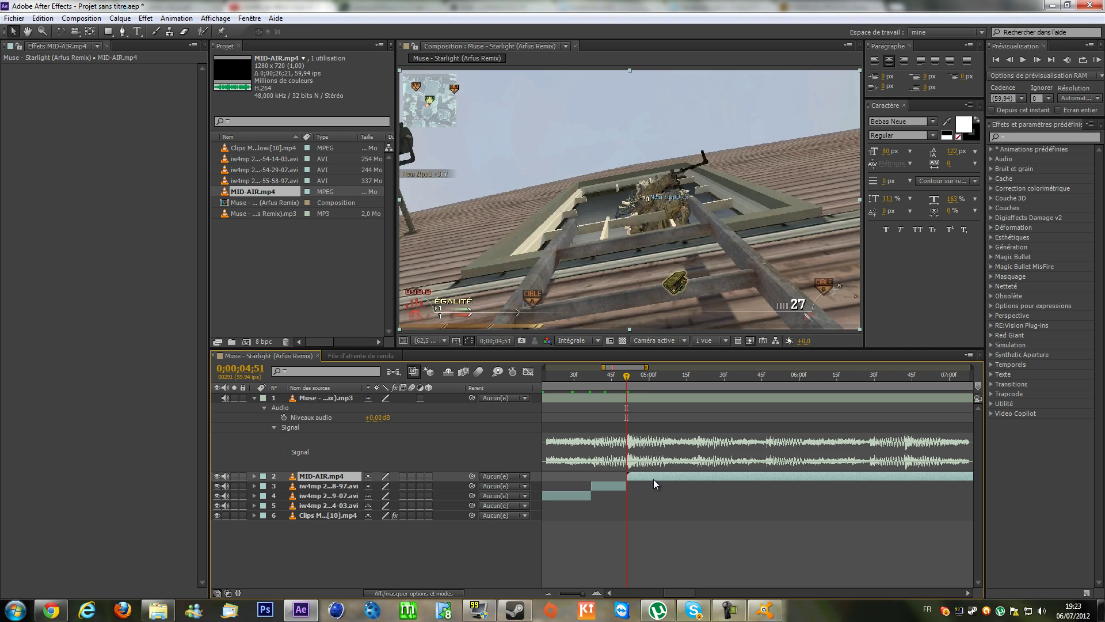
Step: Look through the MID-AIR.mp4 footage and set its in point at source time 0;00;02;50, just before the jump out of the window
double_click(654, 477)
left_click(427, 314)
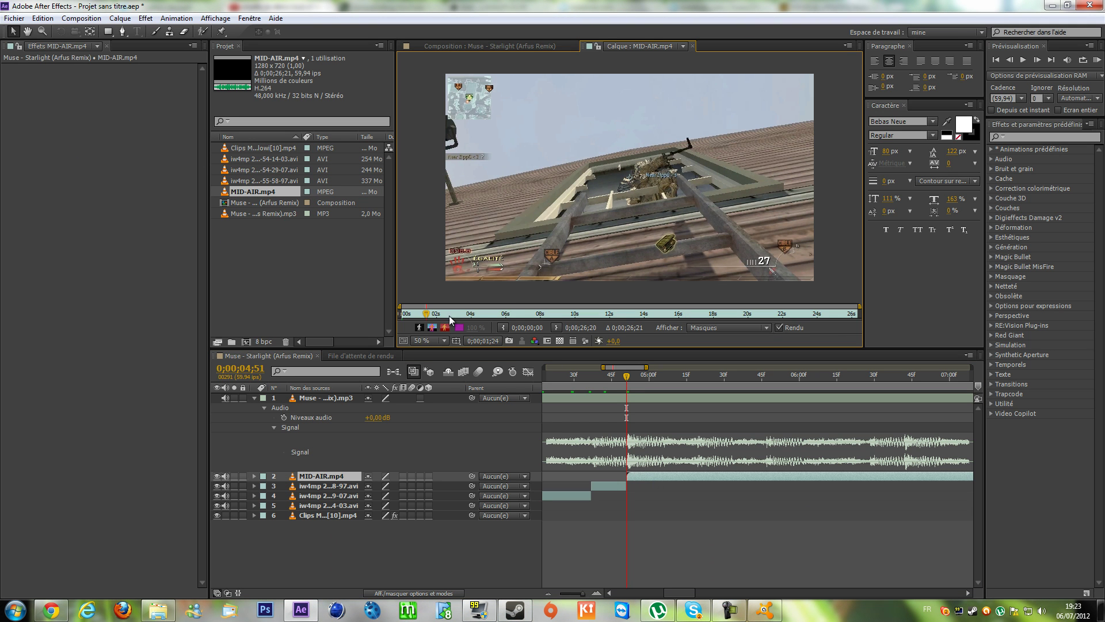
left_click(516, 314)
left_click(548, 315)
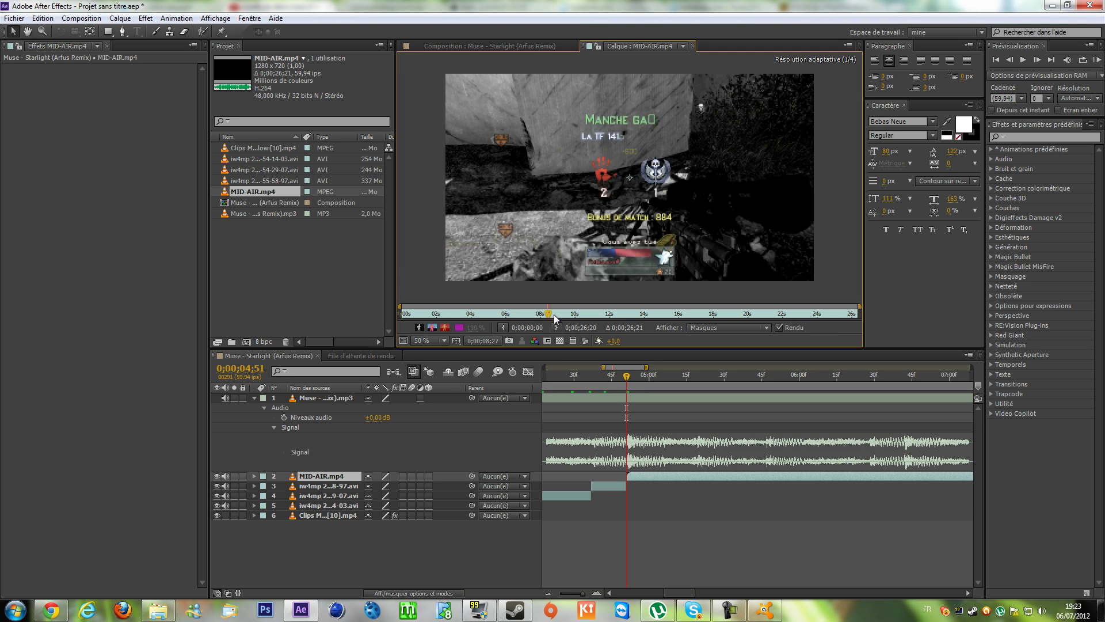
left_click(498, 314)
left_click(467, 314)
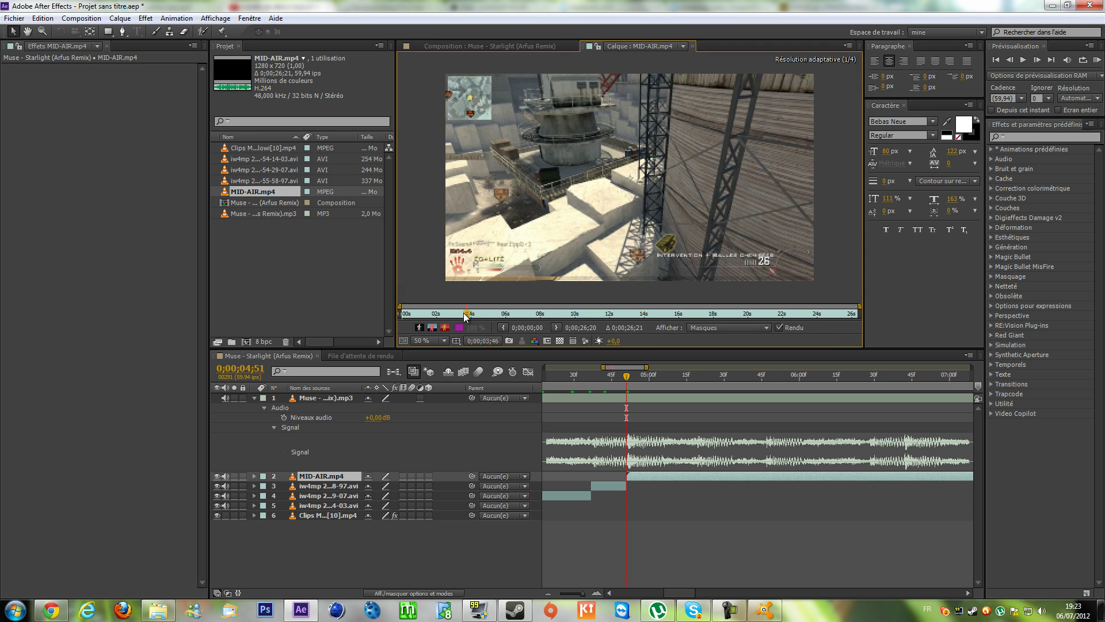
left_click(441, 313)
left_click(438, 314)
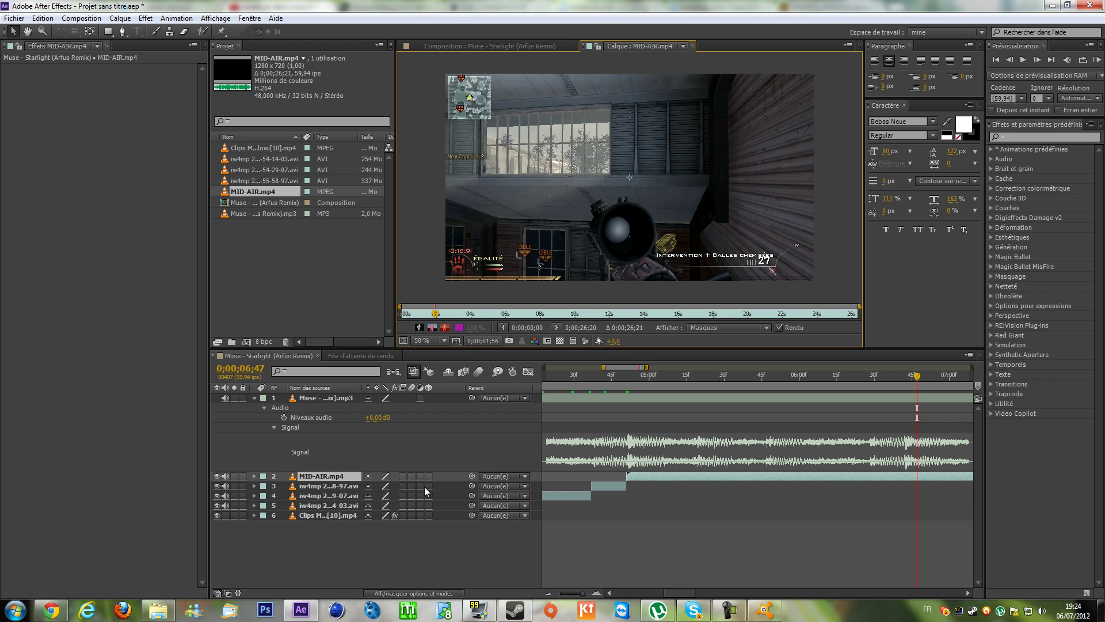
mouse_move(437, 314)
left_mouse_down()
mouse_move(470, 324)
mouse_move(452, 327)
left_mouse_up()
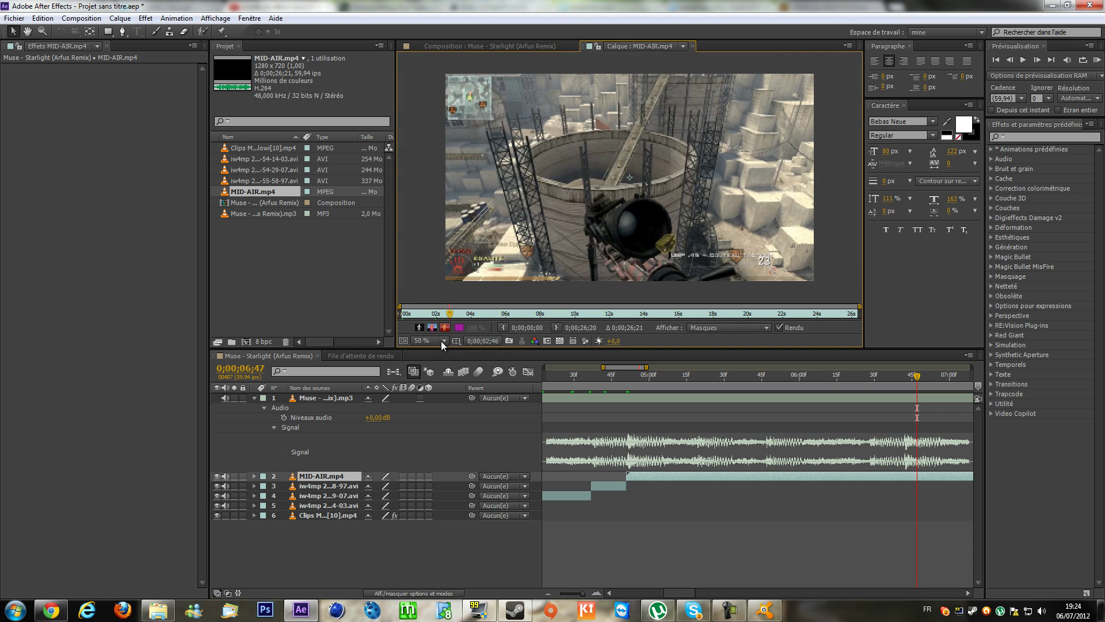
left_click(451, 315)
left_click_drag(450, 316, 451, 316)
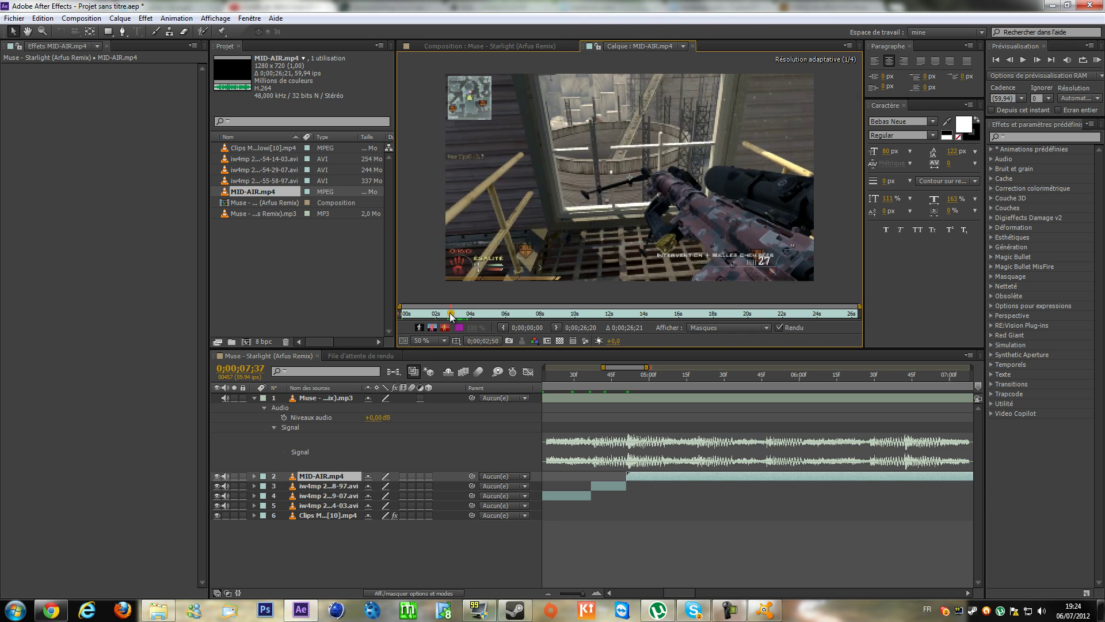
left_click(503, 327)
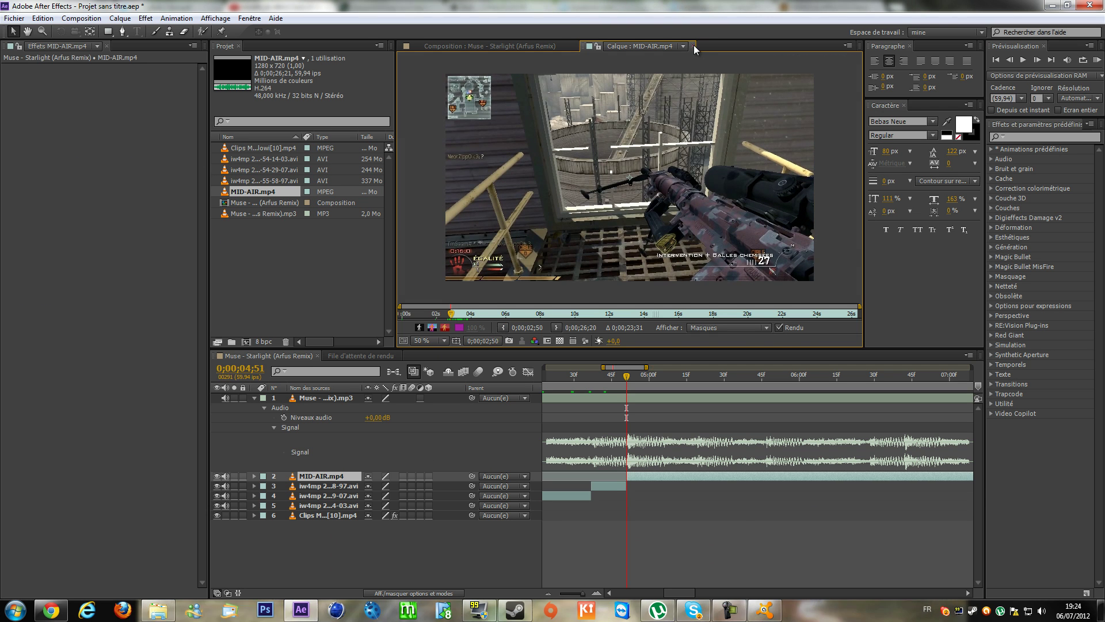
left_click(693, 46)
Step: Enable time remapping on MID-AIR.mp4, keyframe its start and the jump over the quarry, and move the second keyframe to 0;00;04;56
key("ctrl+alt+t")
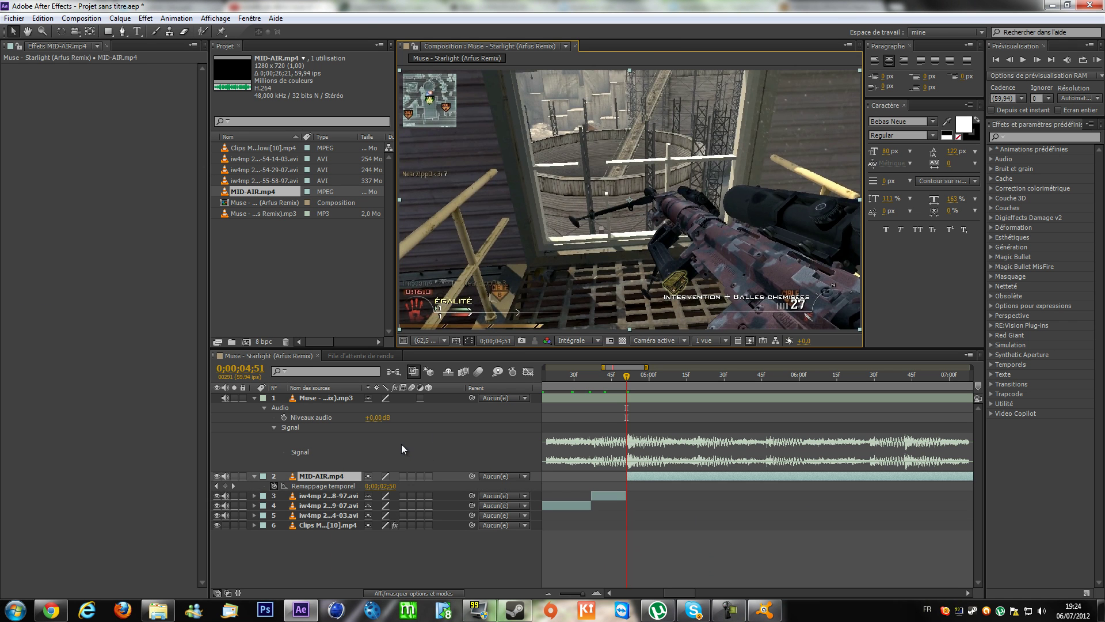
left_click(226, 486)
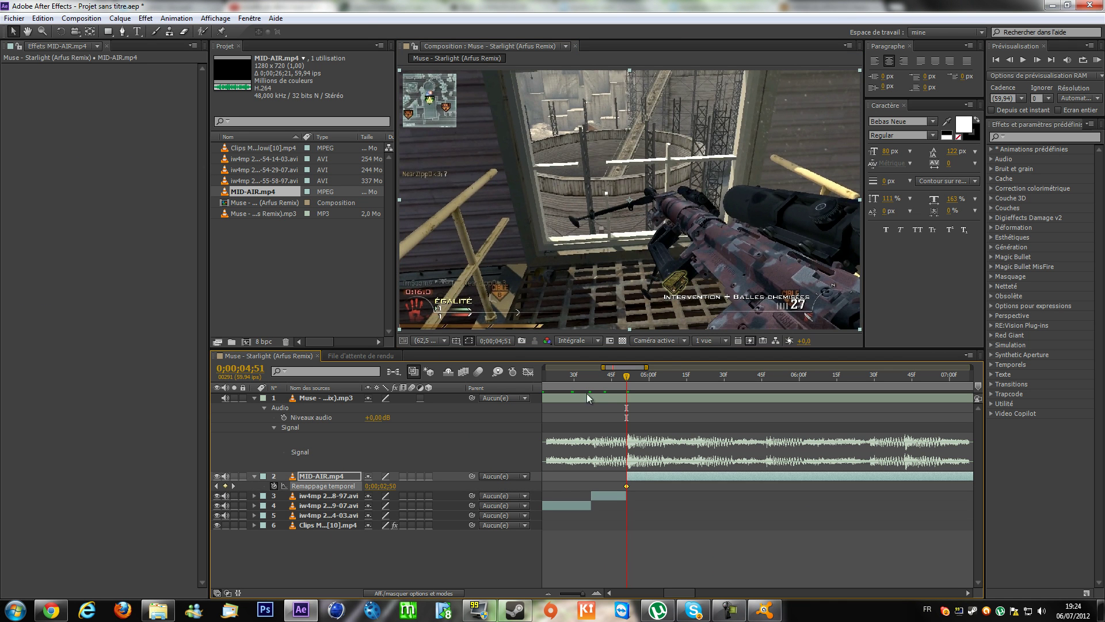
left_click_drag(630, 377, 718, 386)
left_click(702, 378)
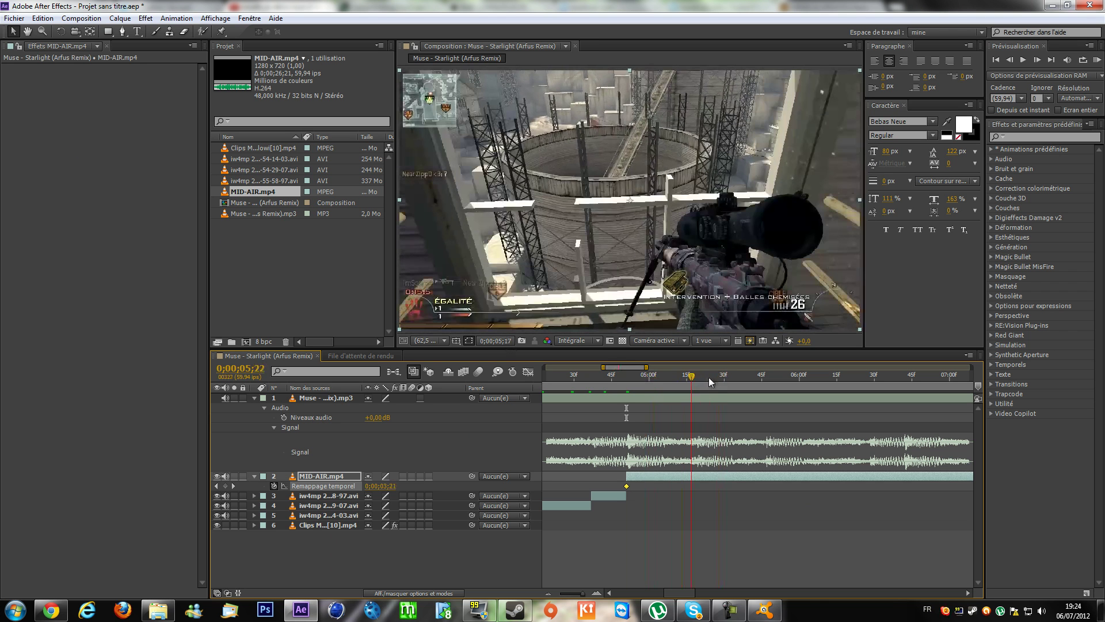
left_click(718, 378)
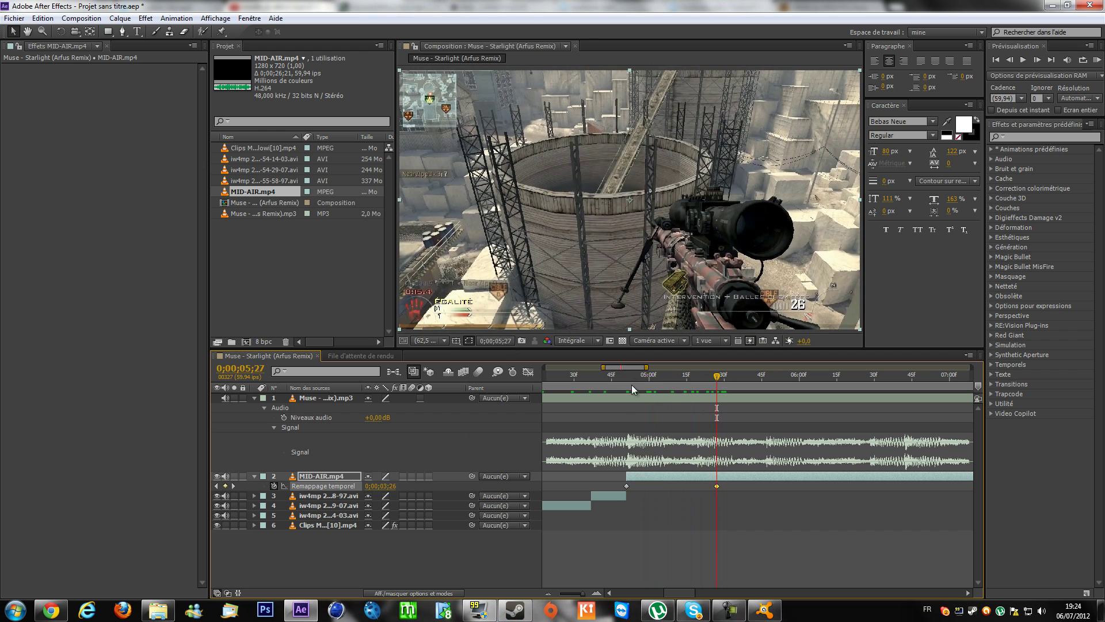
left_click(627, 376)
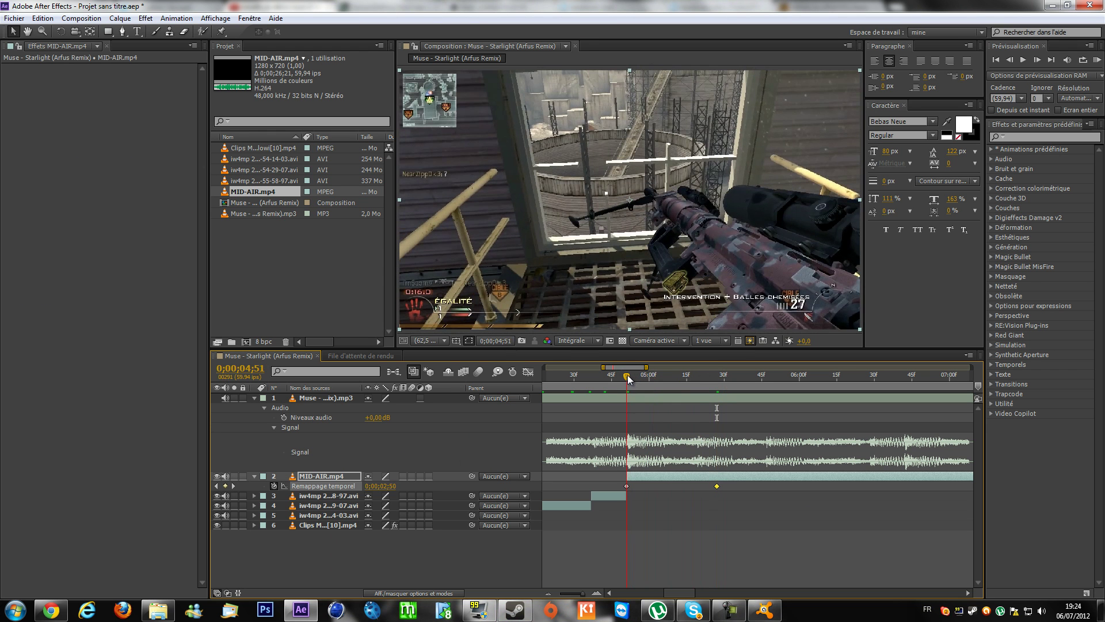
key("space")
left_click_drag(718, 486, 640, 498)
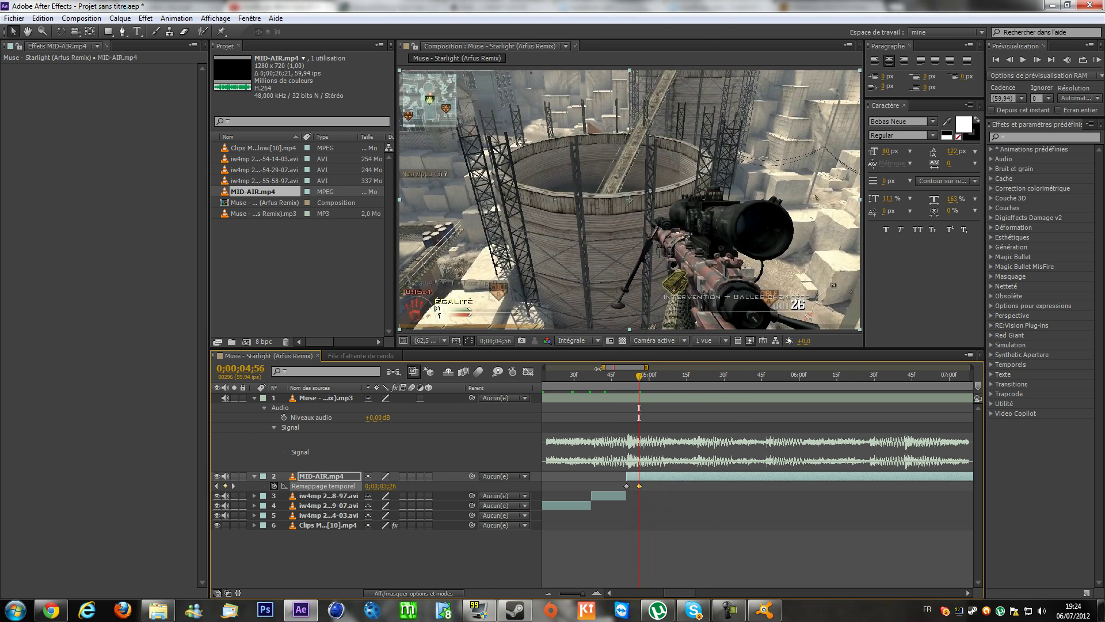
Step: Play back the clip sequence and split the MID-AIR.mp4 layer at its second time-remap keyframe, 0;00;04;56
key("minus")
left_click(575, 376)
left_click_drag(575, 378, 753, 472)
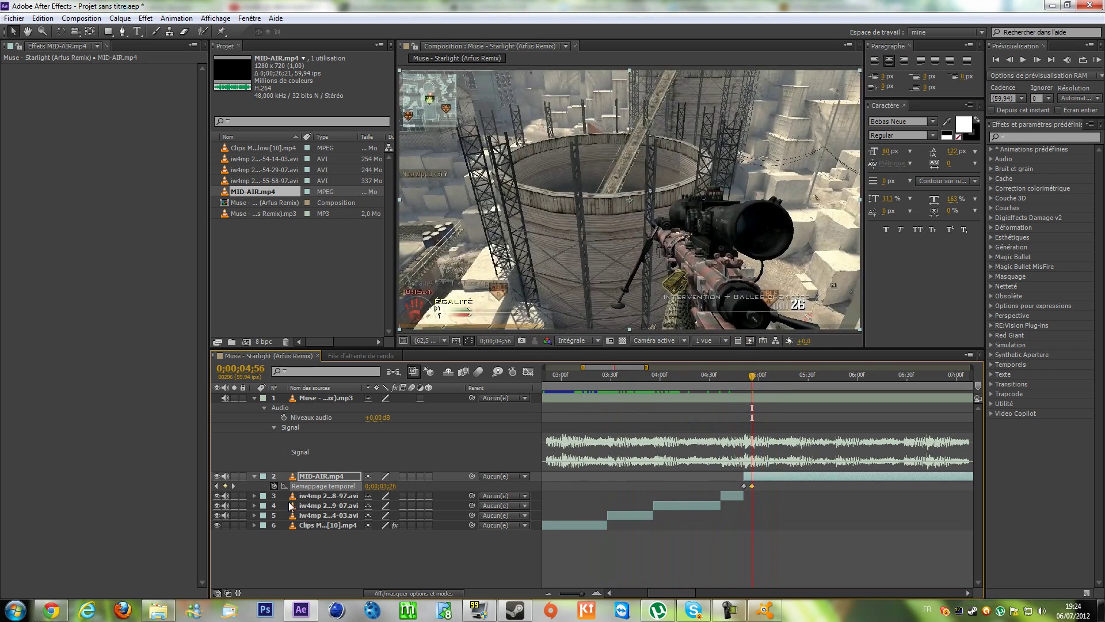
key("ctrl+shift+d")
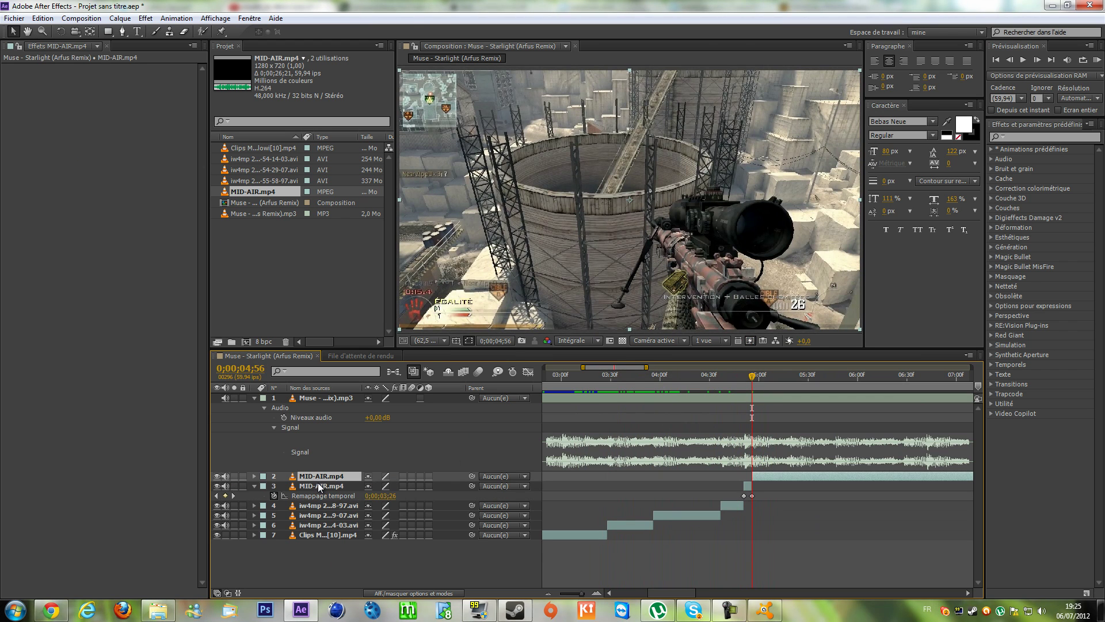
Step: Apply the Twixtor Pro effect to the second part of MID-AIR.mp4 with an input frame rate of 59.94
left_click(1035, 140)
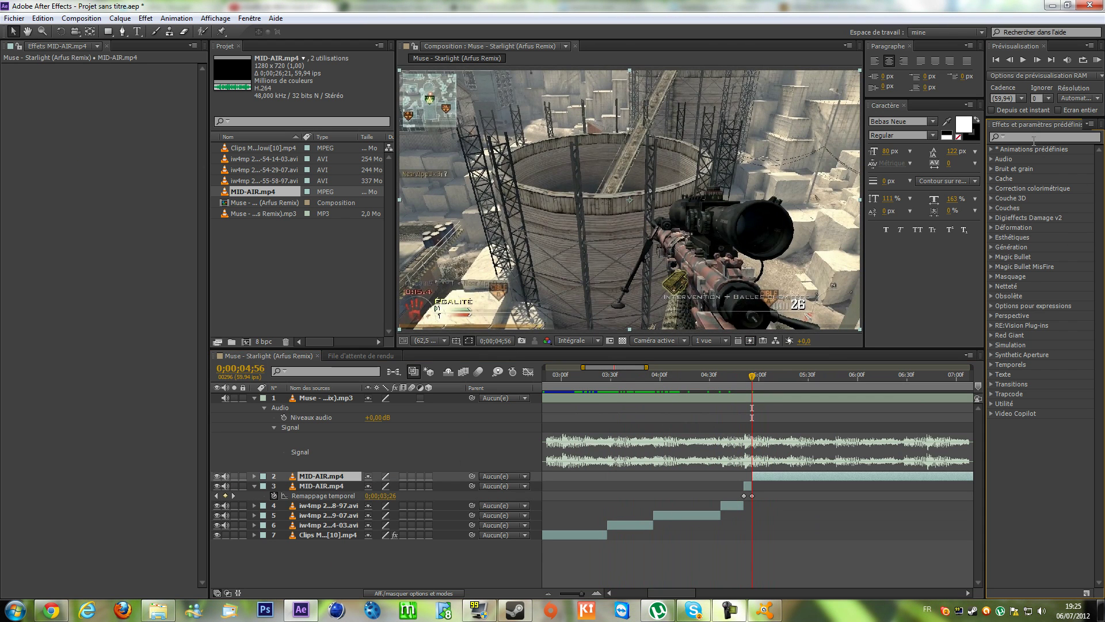
left_click(1032, 136)
type("twixtor")
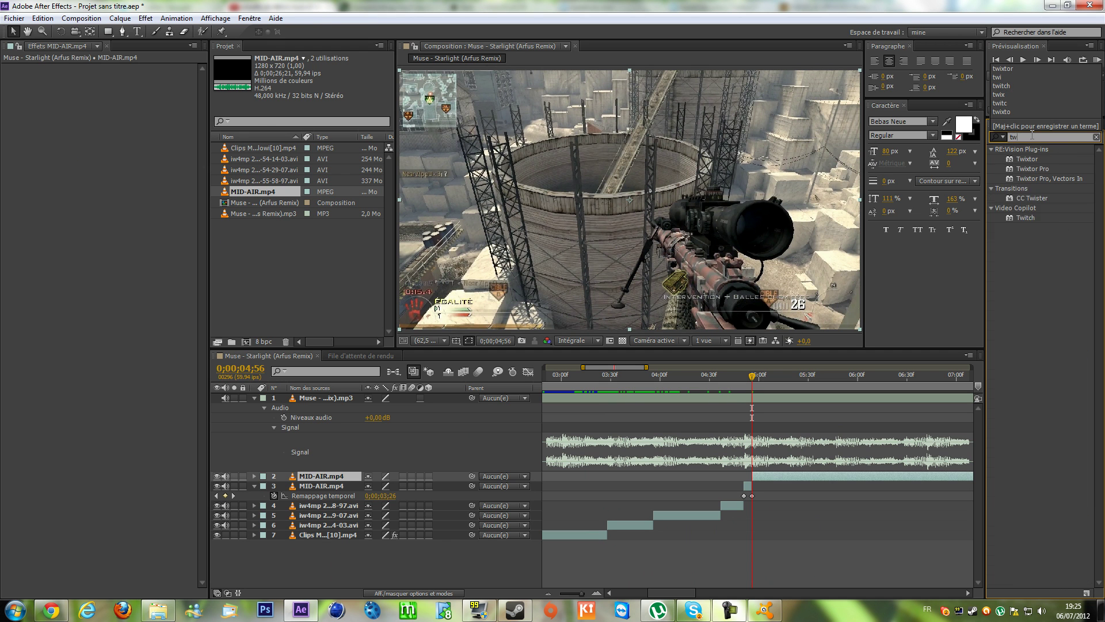
double_click(1045, 170)
left_click(124, 146)
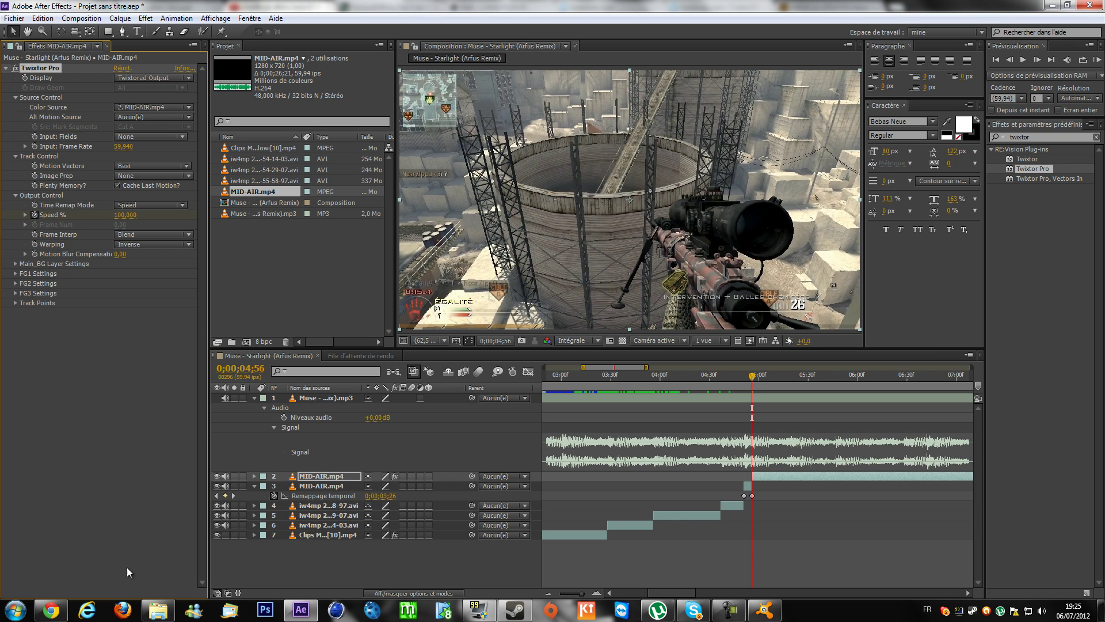
Step: Keyframe the Twixtor Pro speed of the second MID-AIR.mp4 part at 0.5% one frame after its start, at 0;00;04;57
left_click(128, 216)
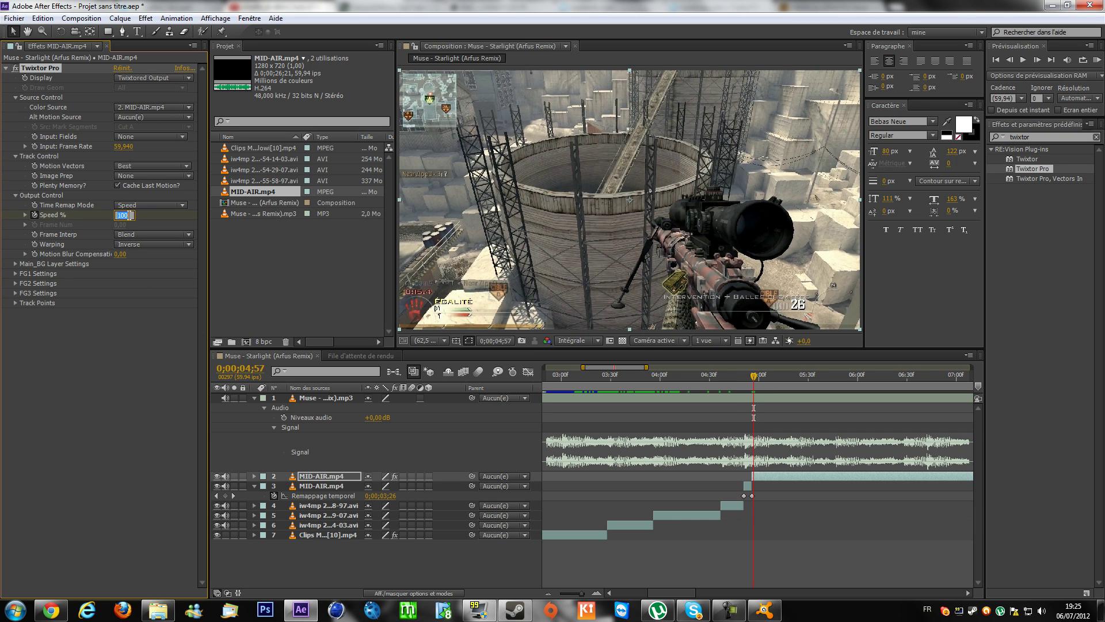
type("0.5")
key("Return")
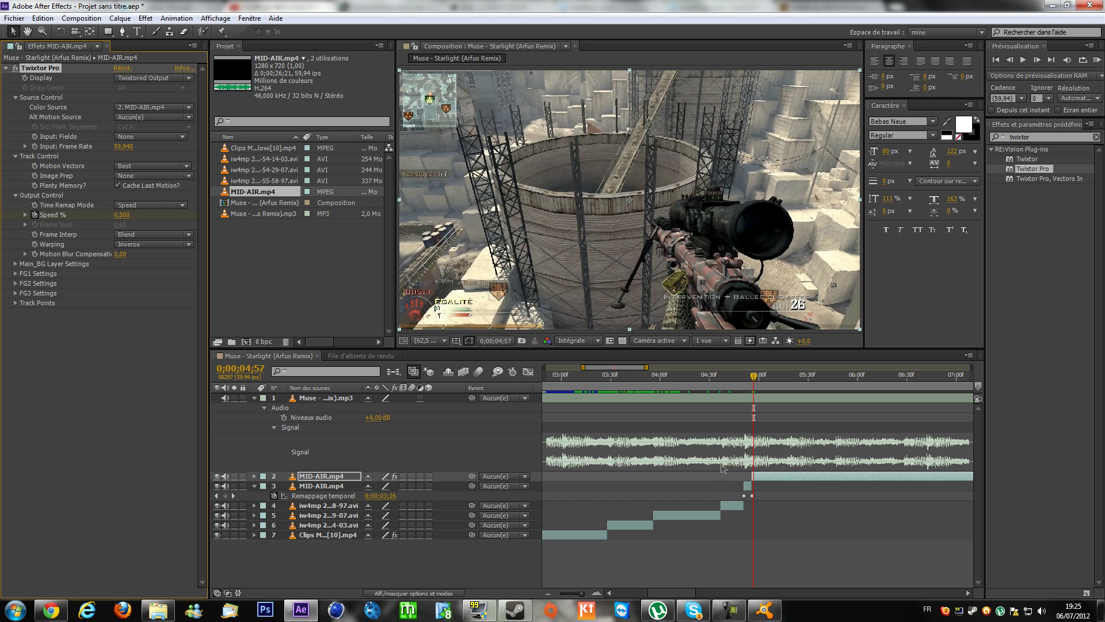
Step: Run a RAM preview of the whole transition with its music, starting from 0;00;02;59
left_click_drag(754, 377, 559, 445)
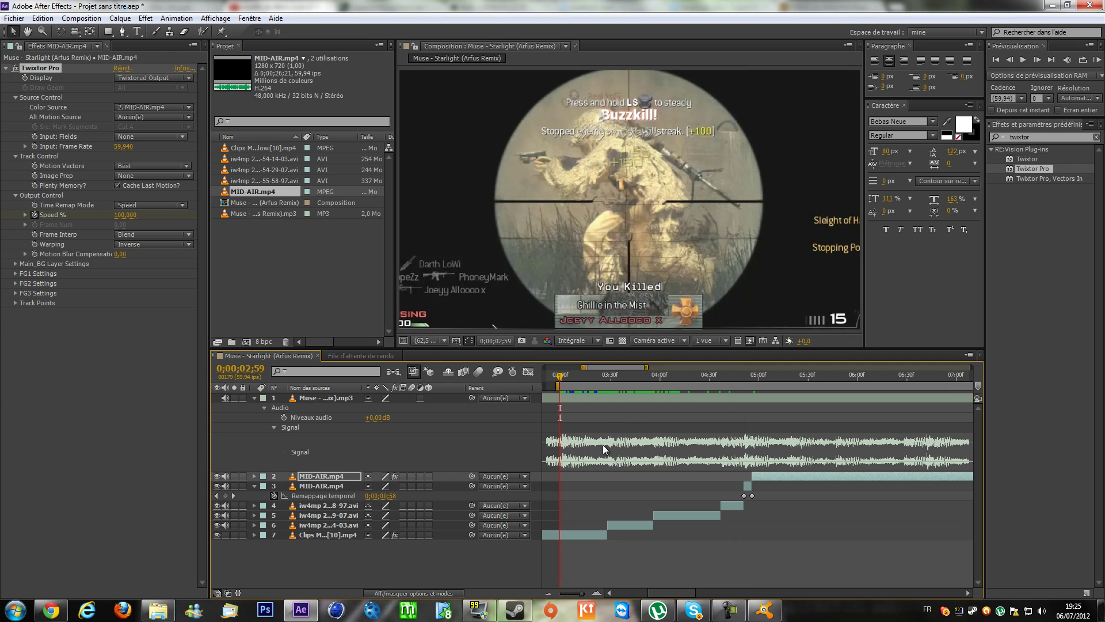
key("KP_0")
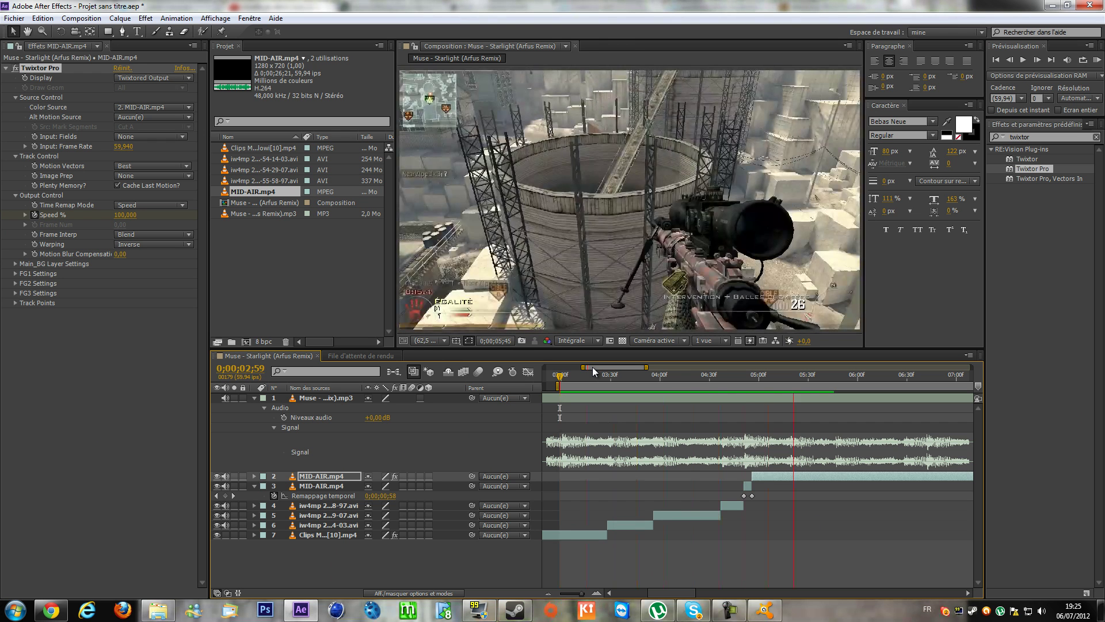
key("space")
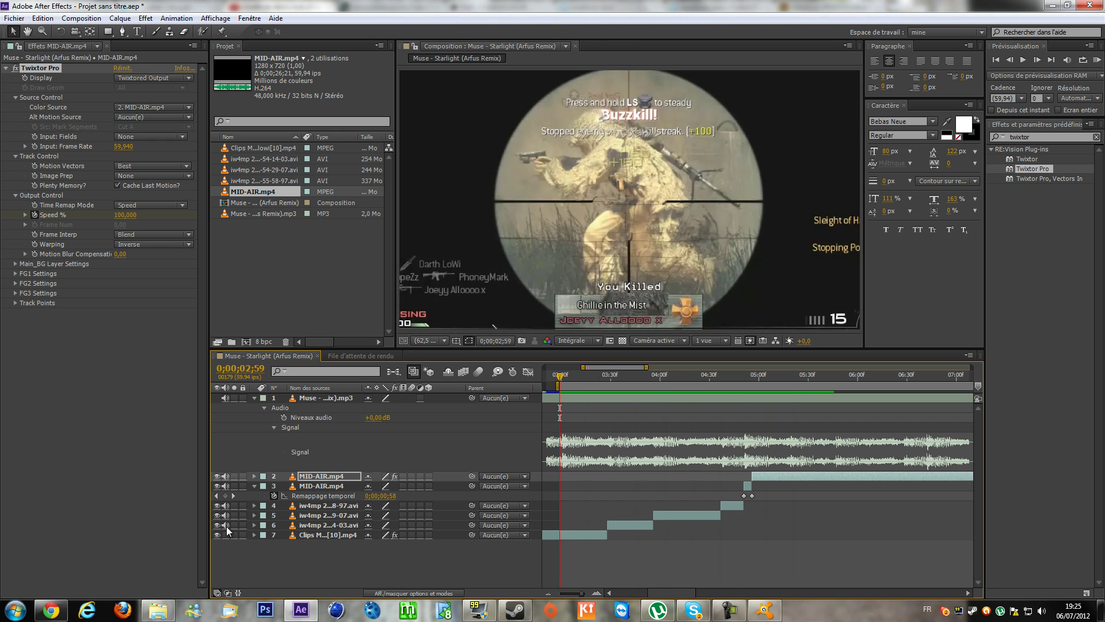
Step: Mute the audio of all the video clip layers below the music and preview the transition
left_click_drag(225, 486, 225, 478)
key("space")
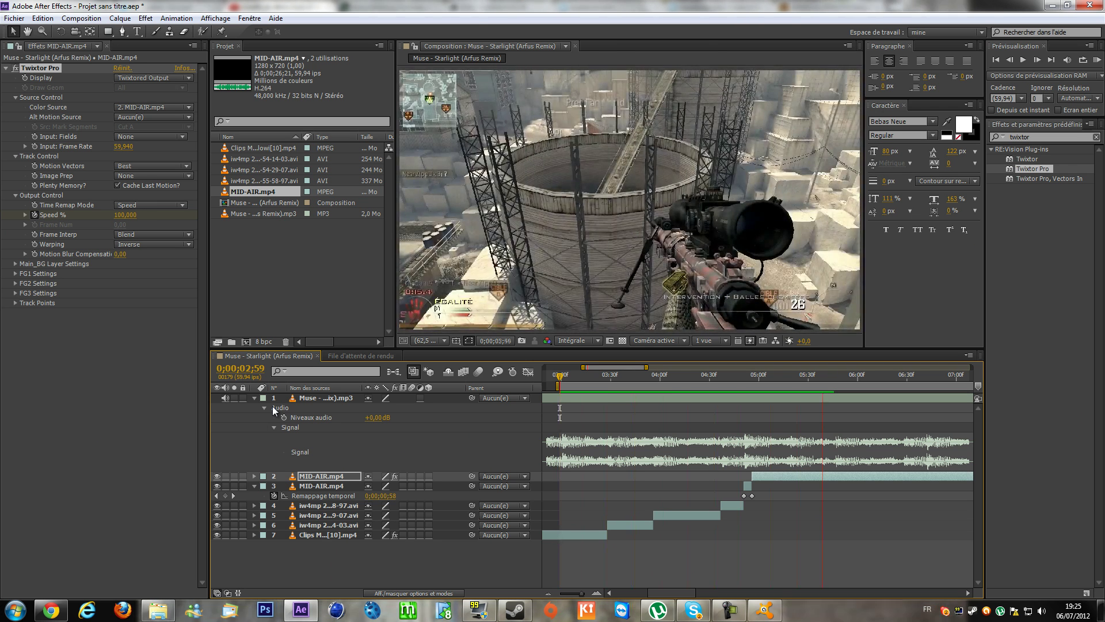
key("space")
Step: Review the transition up to 0;00;04;52 and collapse the properties of the first MID-AIR.mp4 part
left_click(583, 379)
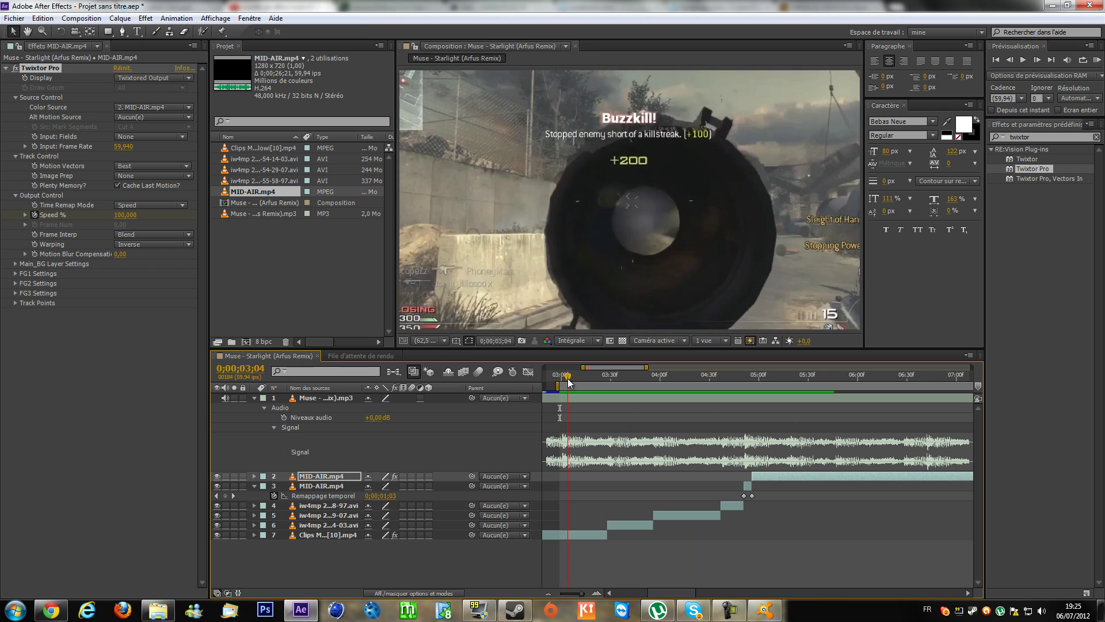
key("space")
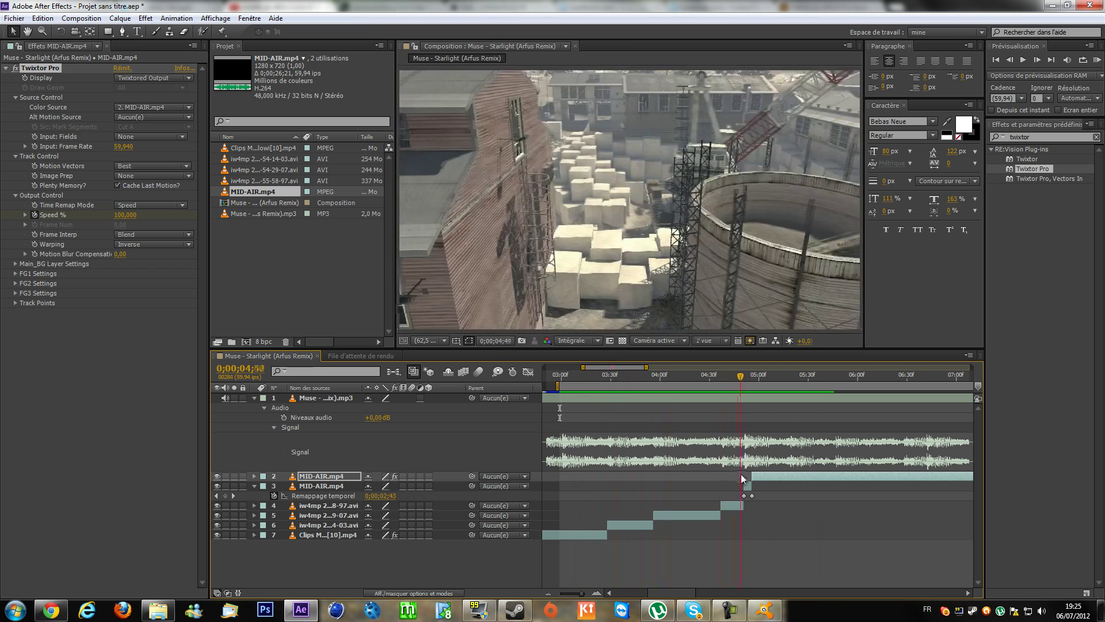
left_click(254, 487)
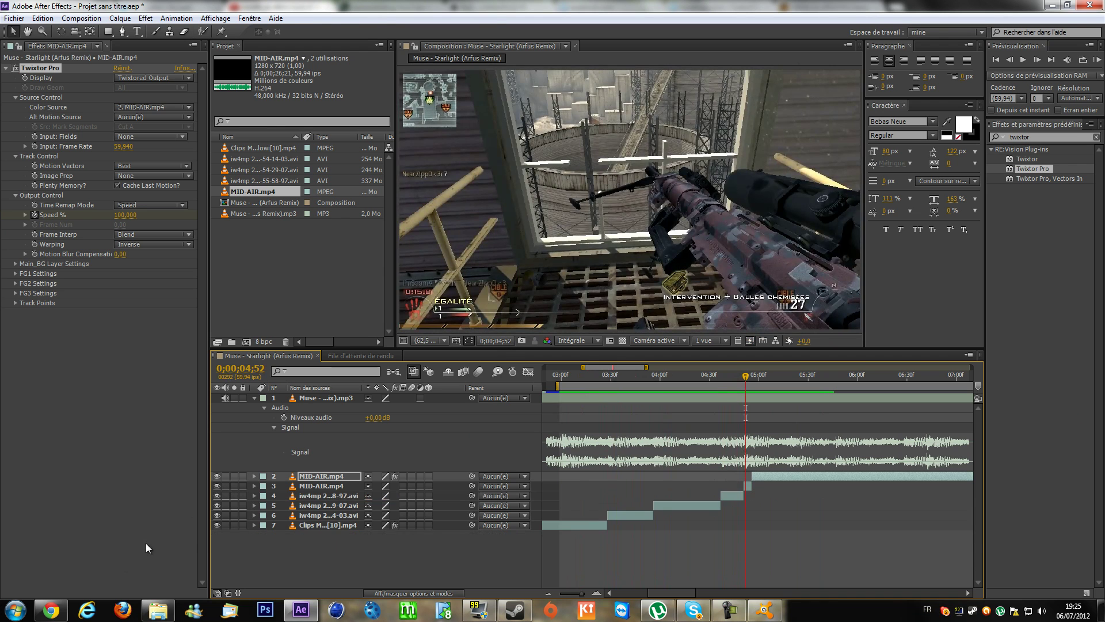
Step: Switch to Chrome, replay the YouTube video SOUPE DE BROCOLIS ET FRUITS DE LA PASSION around 0:36, pause it and return to After Effects
left_click(51, 610)
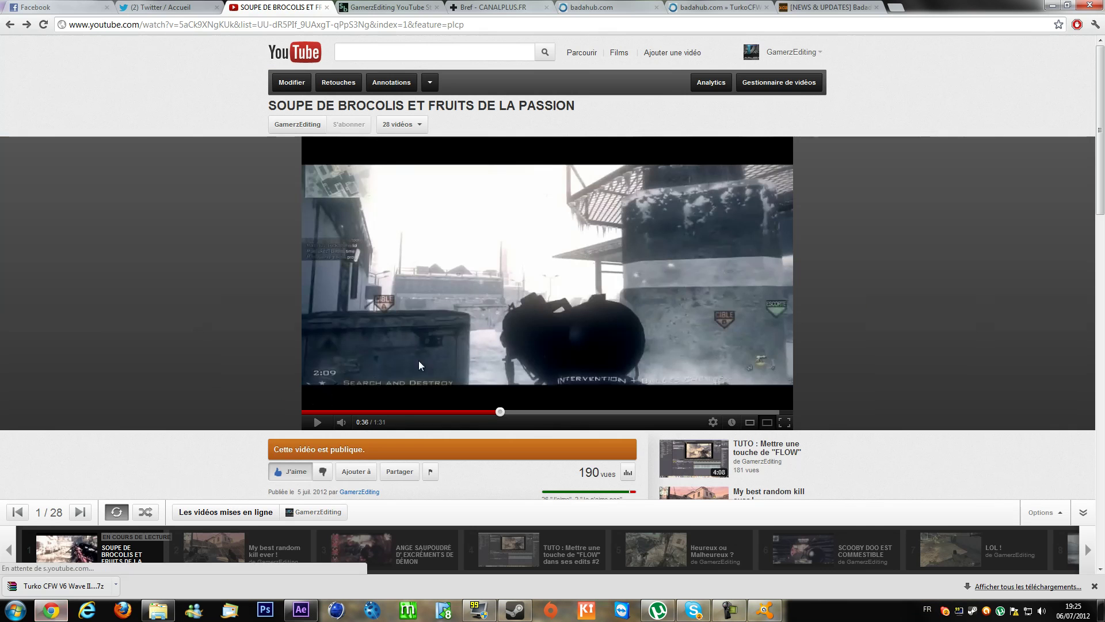
left_click(490, 412)
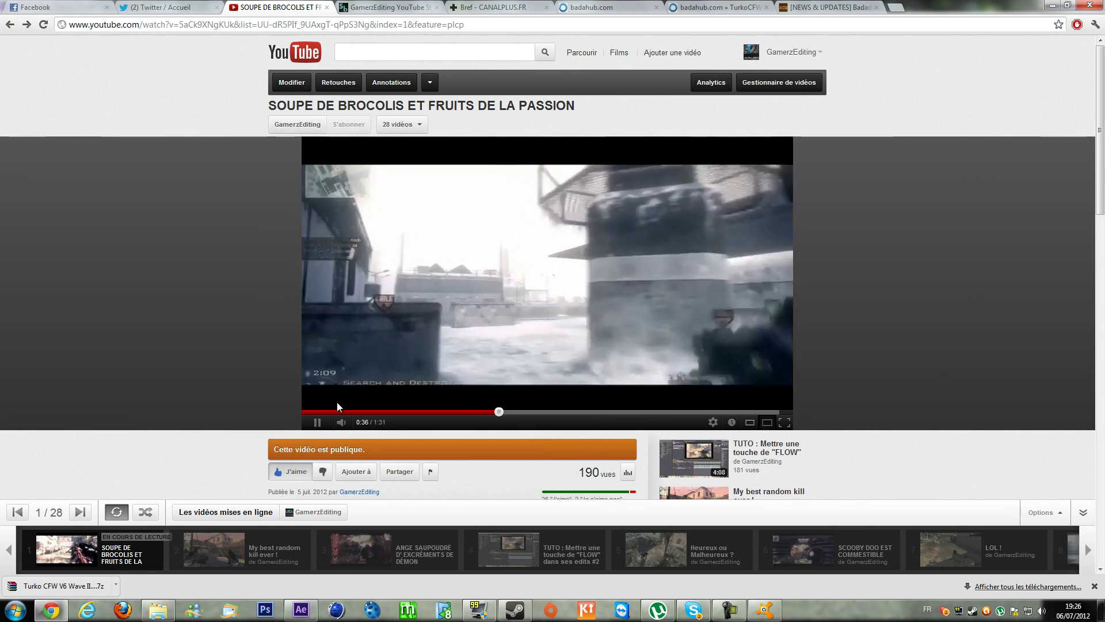
left_click(365, 338)
key("alt+Tab")
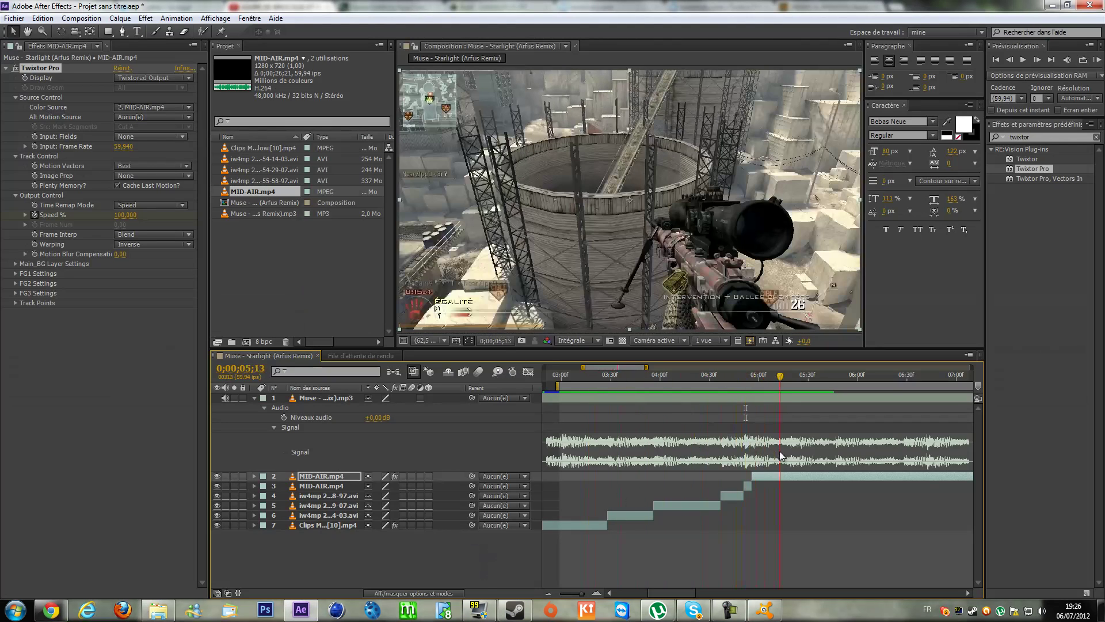
Step: Preview the transition, scrub from the spectator camera clips at 0;00;03;42 to MID-AIR.mp4 at 0;00;04;59, and select the first MID-AIR.mp4 part
left_click_drag(754, 474, 623, 506)
key("space")
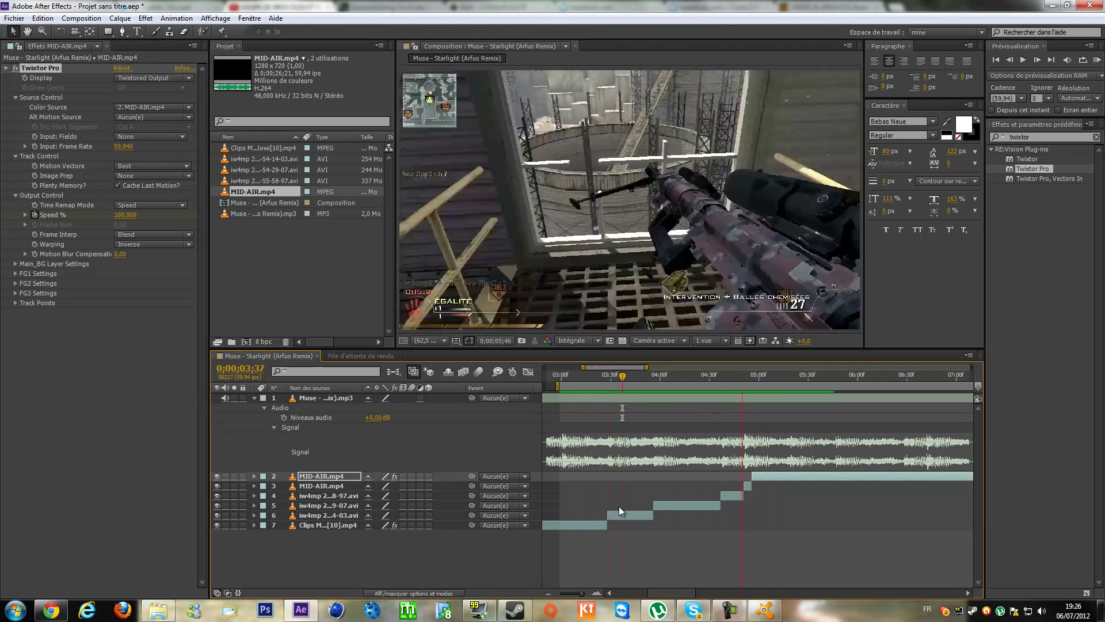
key("space")
left_click_drag(645, 372, 631, 427)
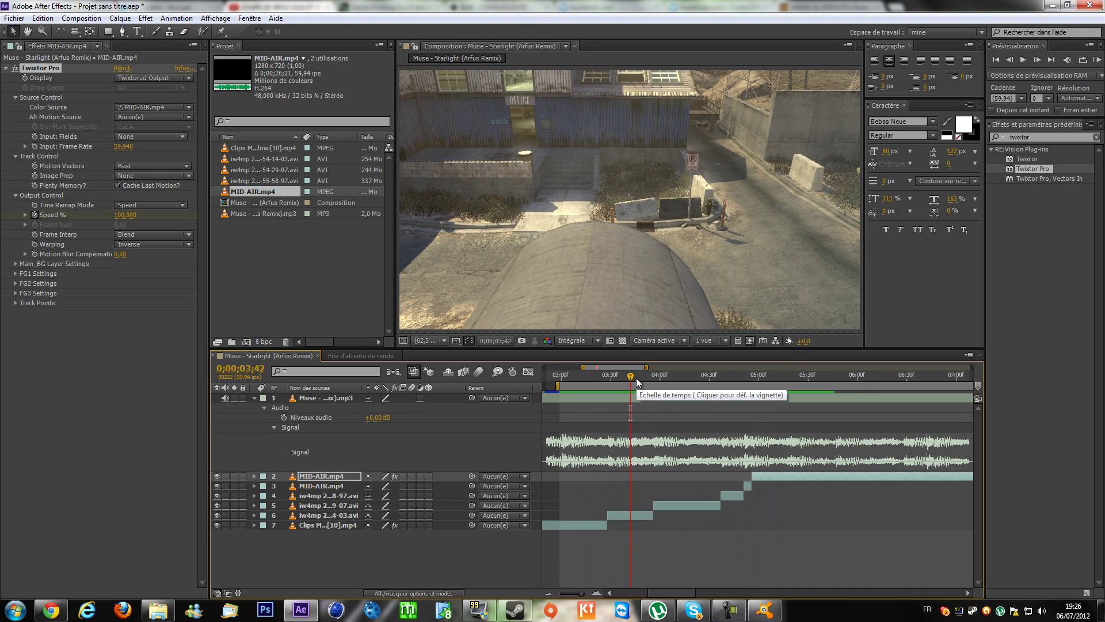
left_click(641, 380)
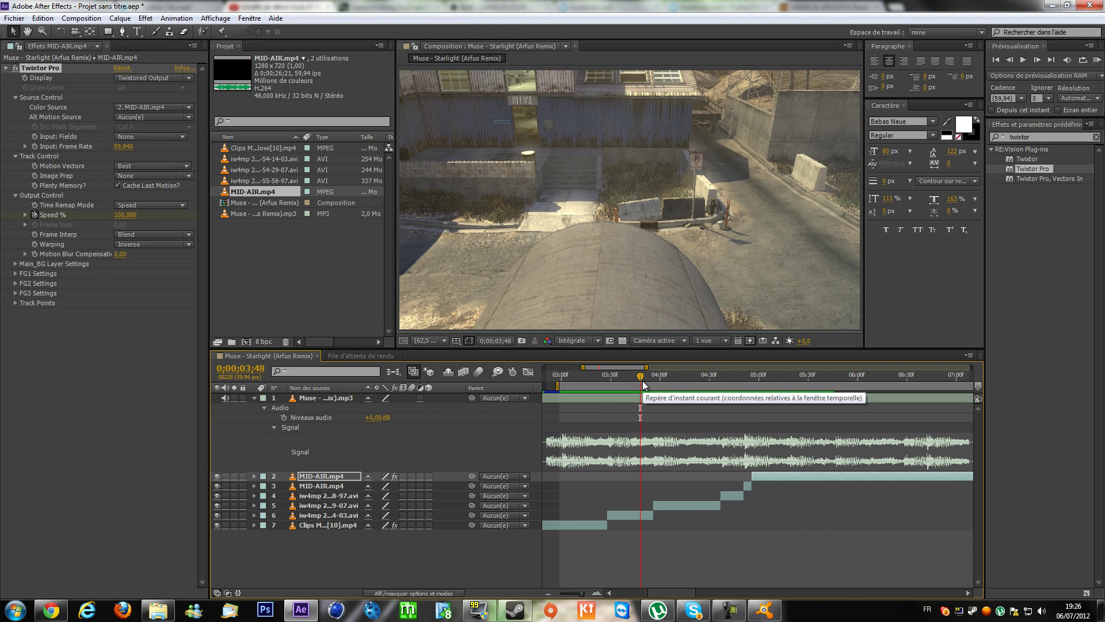
left_click_drag(644, 377, 761, 405)
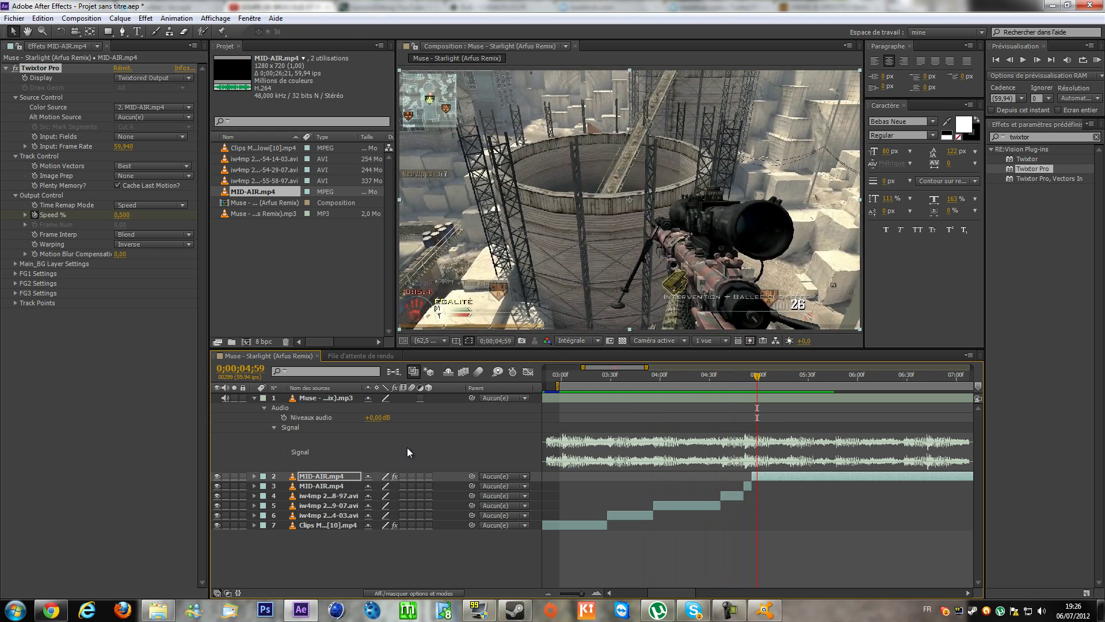
left_click(313, 485)
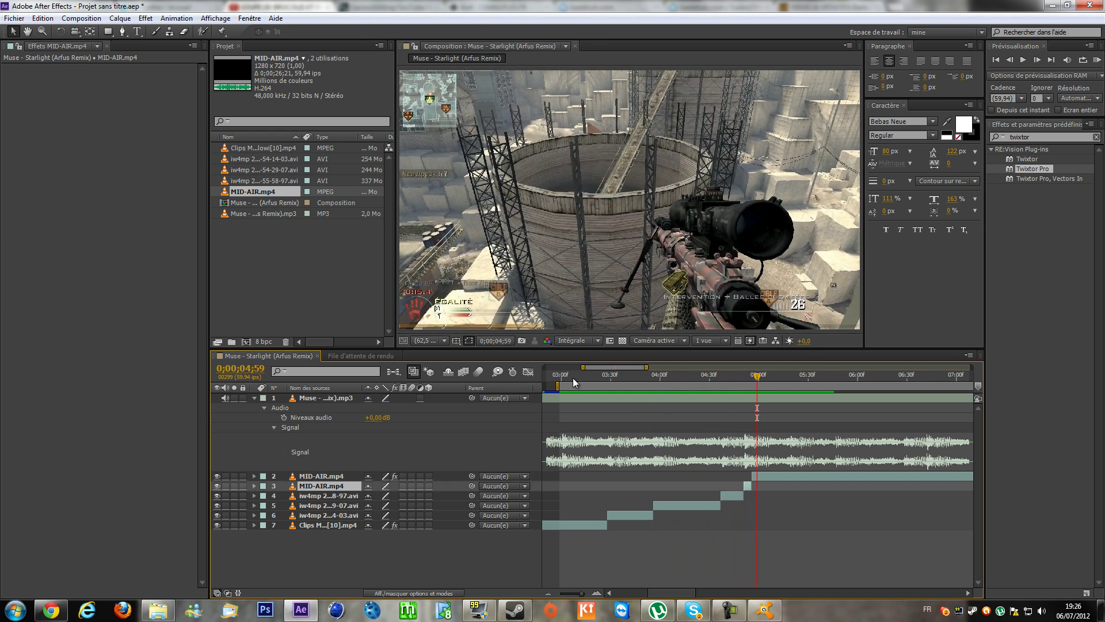